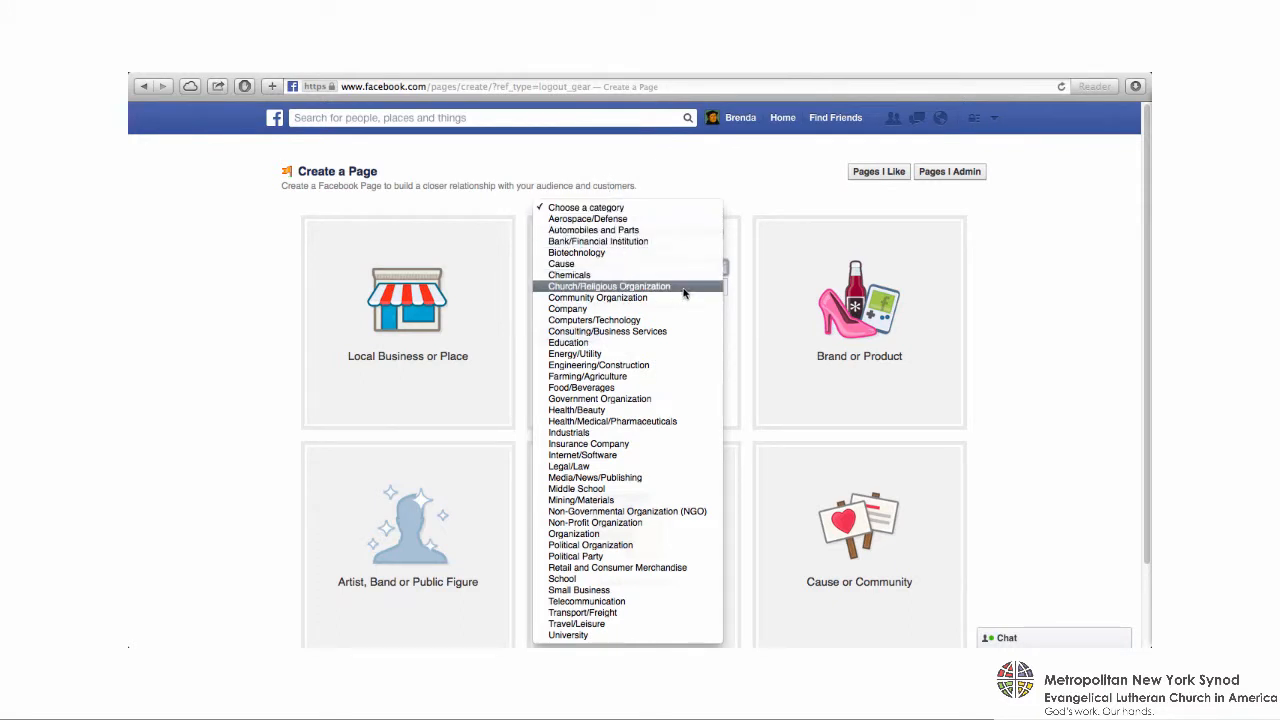
- Set the organization category to Church/Religious Organization, name the page "First Lutheran Church", and start the page setup
left_click(685, 288)
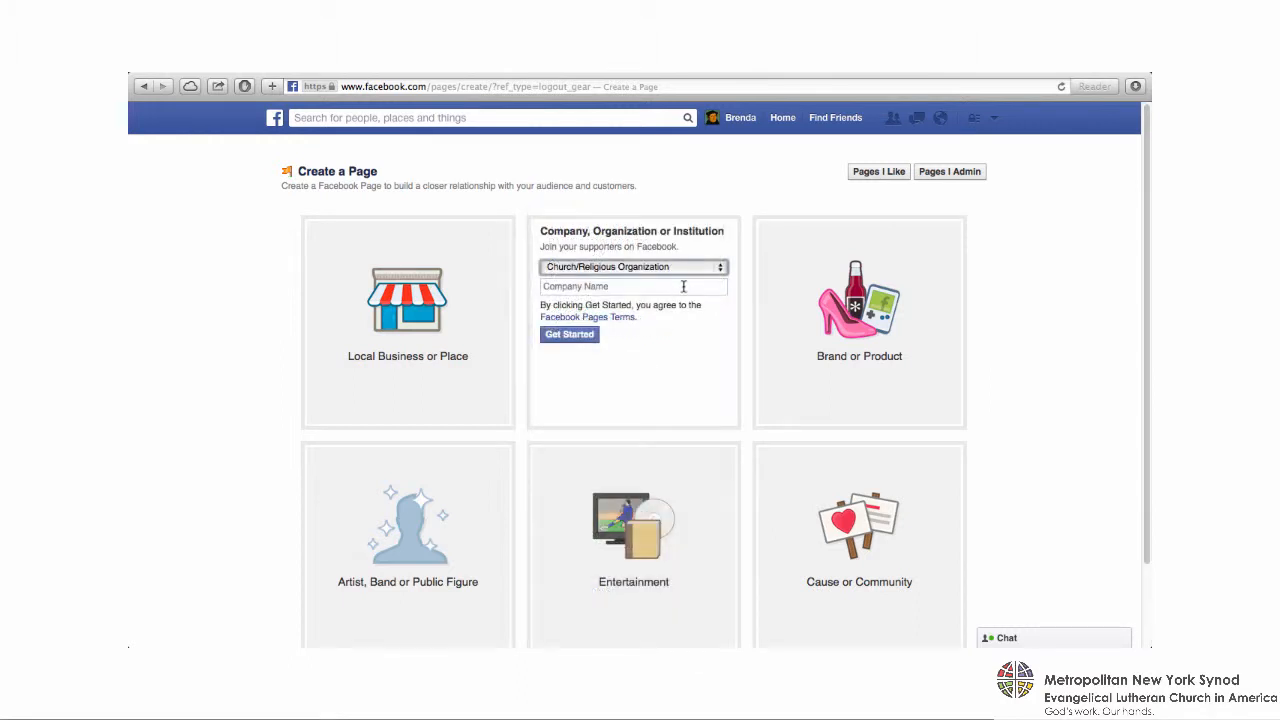
left_click(684, 287)
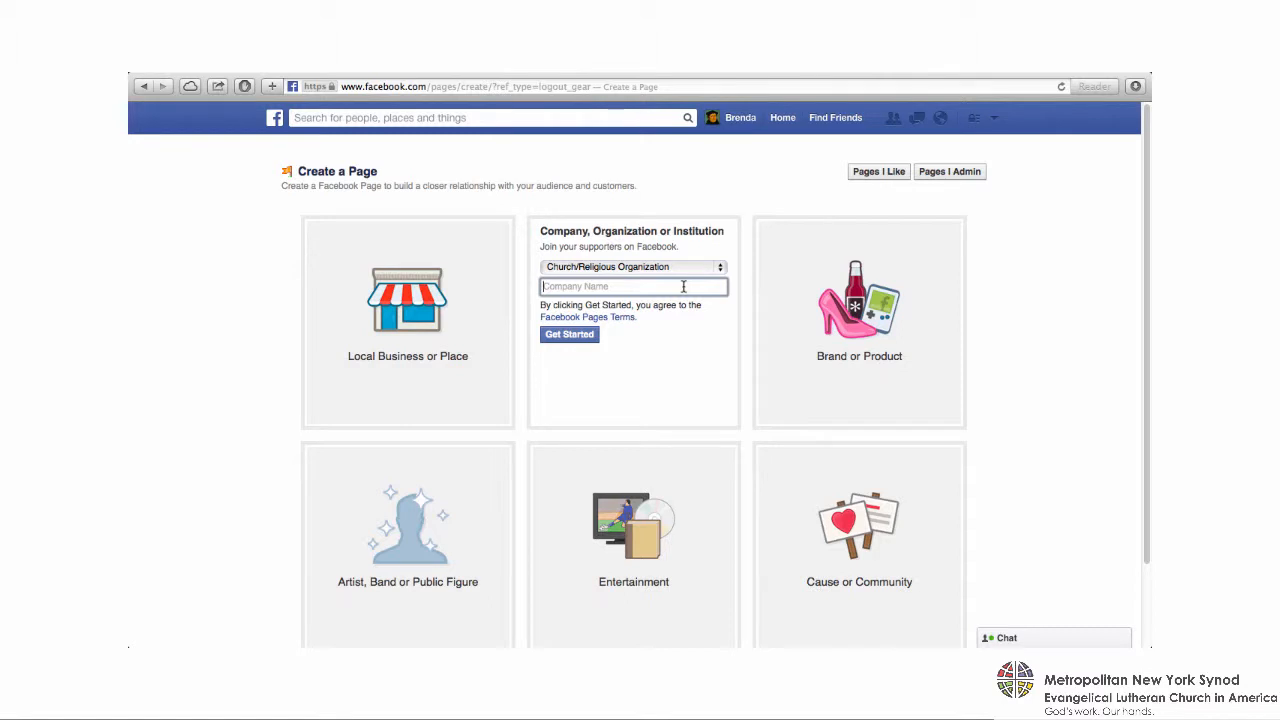
type("First Lutheran Church")
left_click(577, 337)
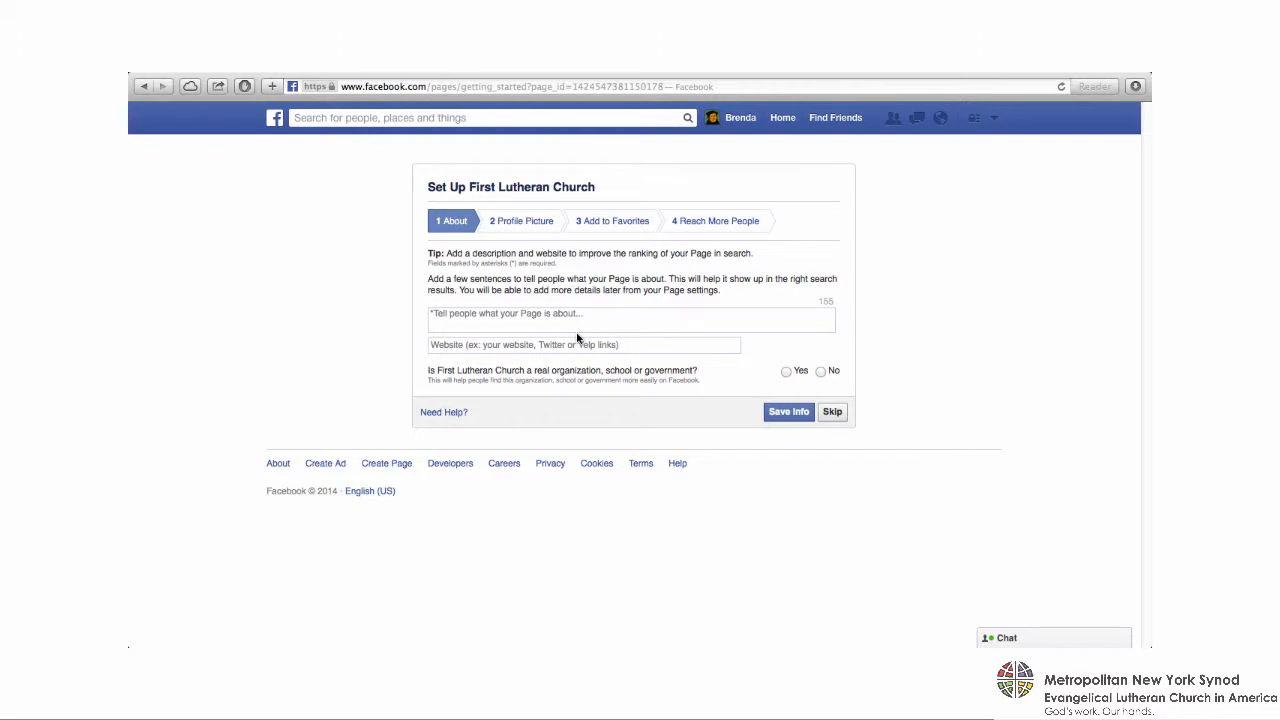
- Enter the page description "First Lutheran Church is an ELCA-affiliated Lutheran church in Anytown, USA. We are a diverse and welcoming congregation of loving people."
left_click(556, 320)
type("First Lutheran Church is an ELCA")
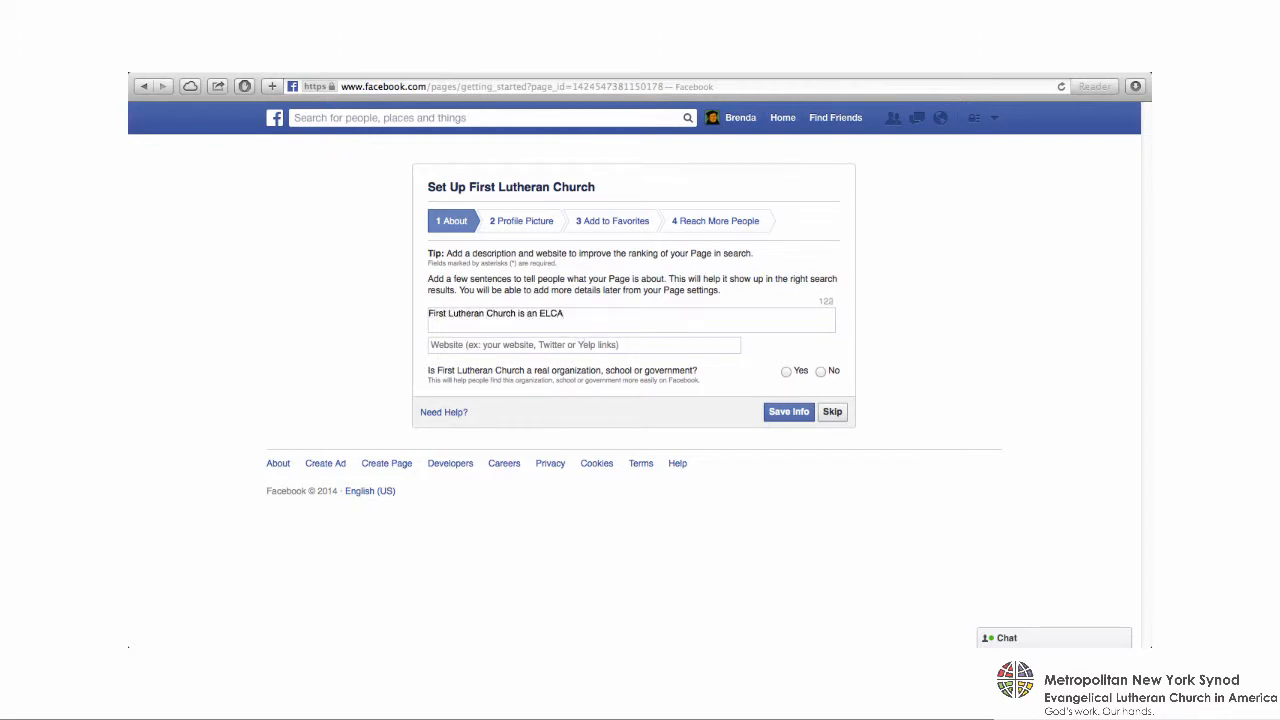
type("-affiliated Lutheran church in Anytown, USA")
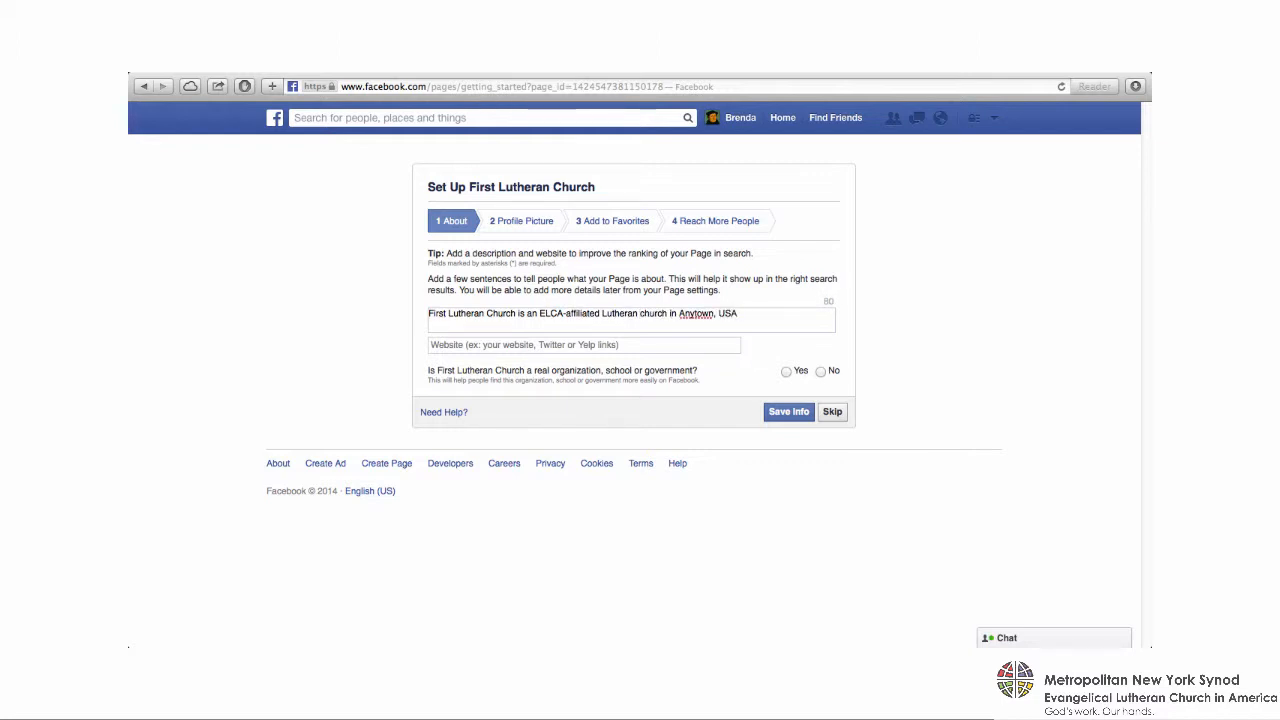
type(". We are a diverse and welcoming con")
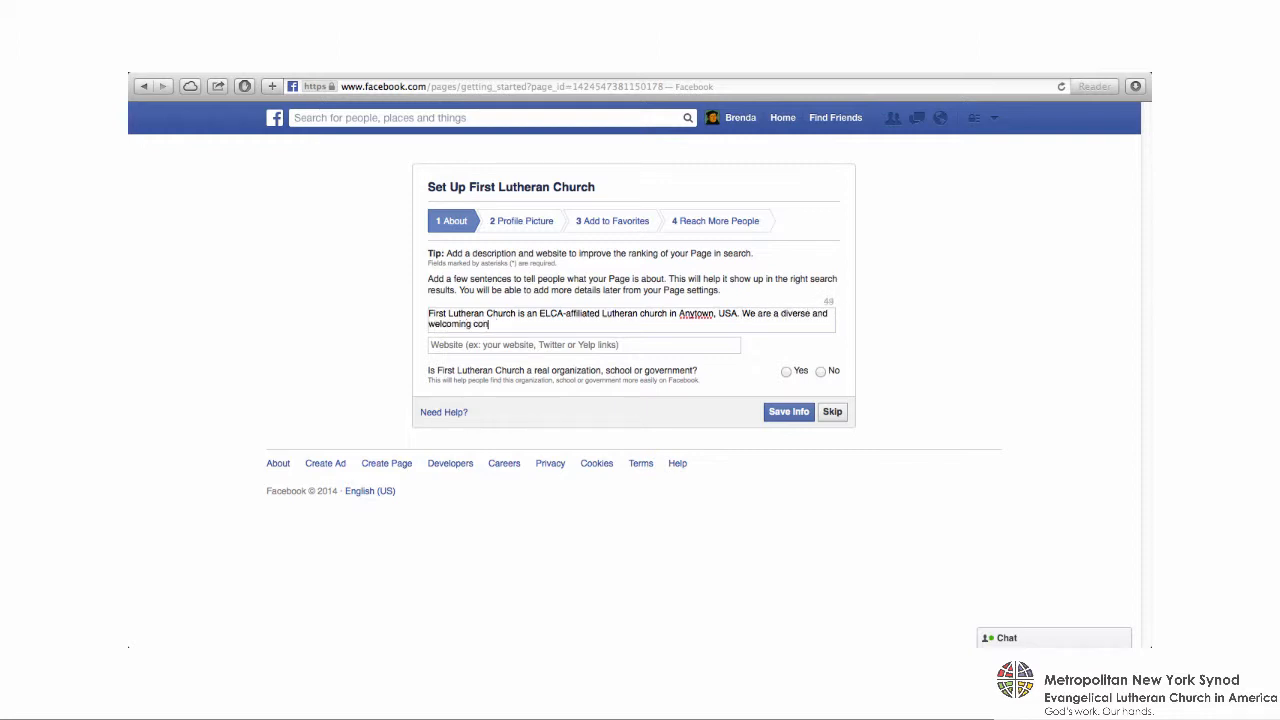
type("gregation of loving people.")
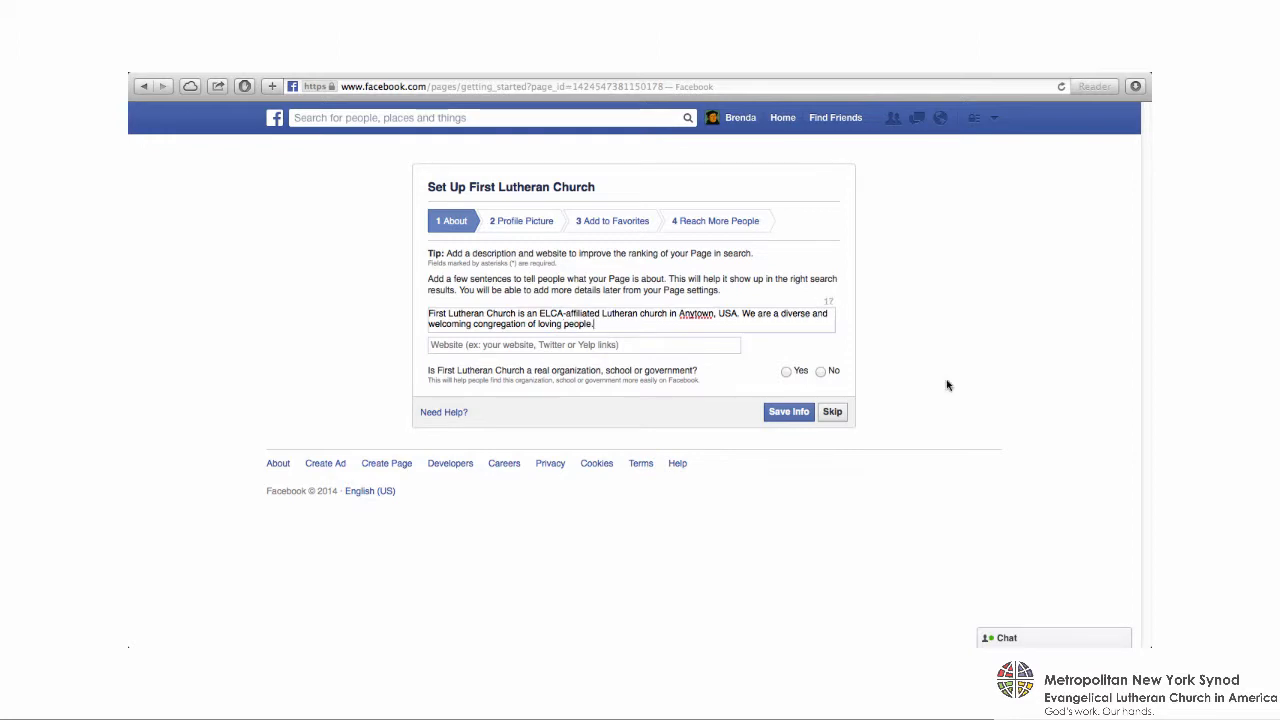
key("Tab")
key("Right")
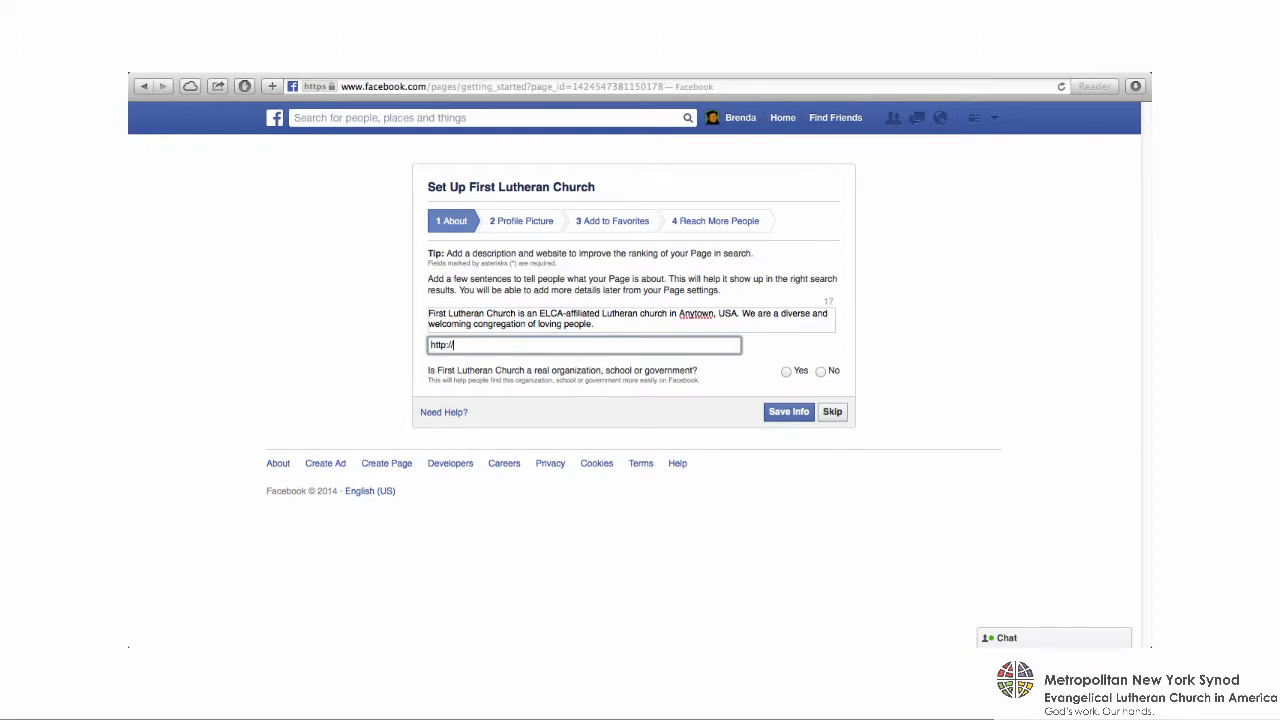
type("firstlutheranchurch.org")
left_click(787, 371)
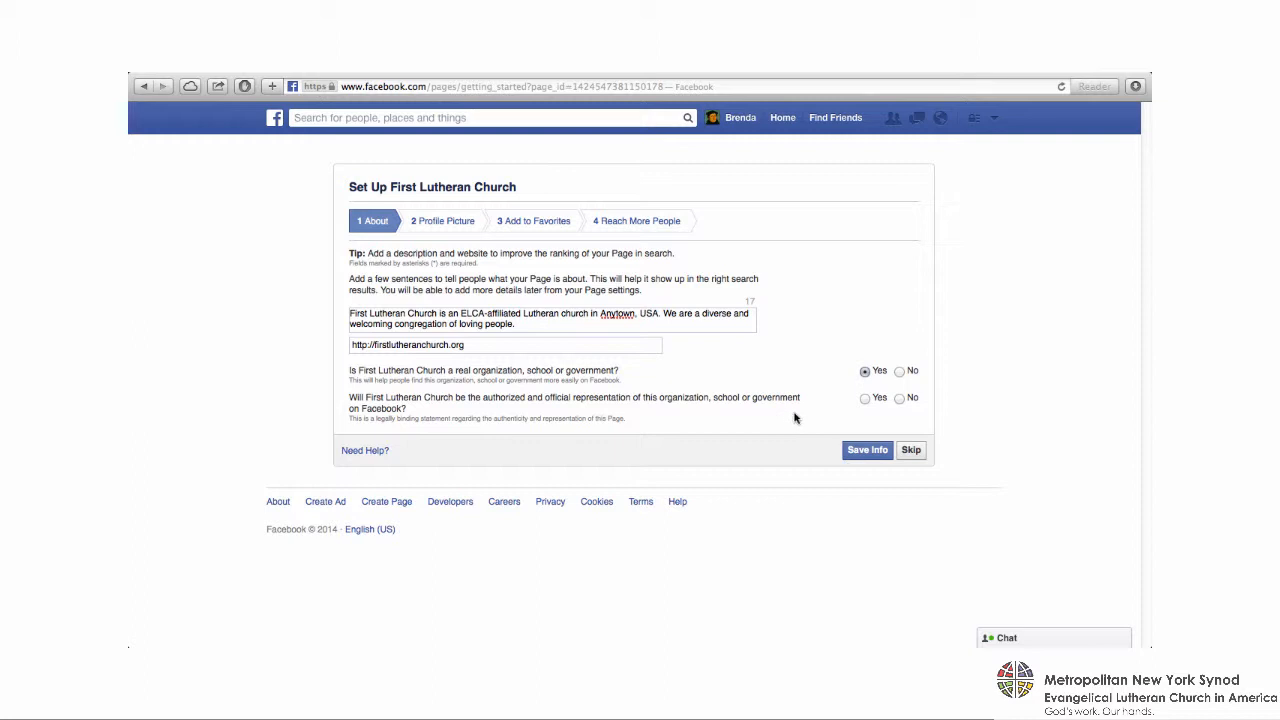
left_click(865, 398)
left_click(867, 451)
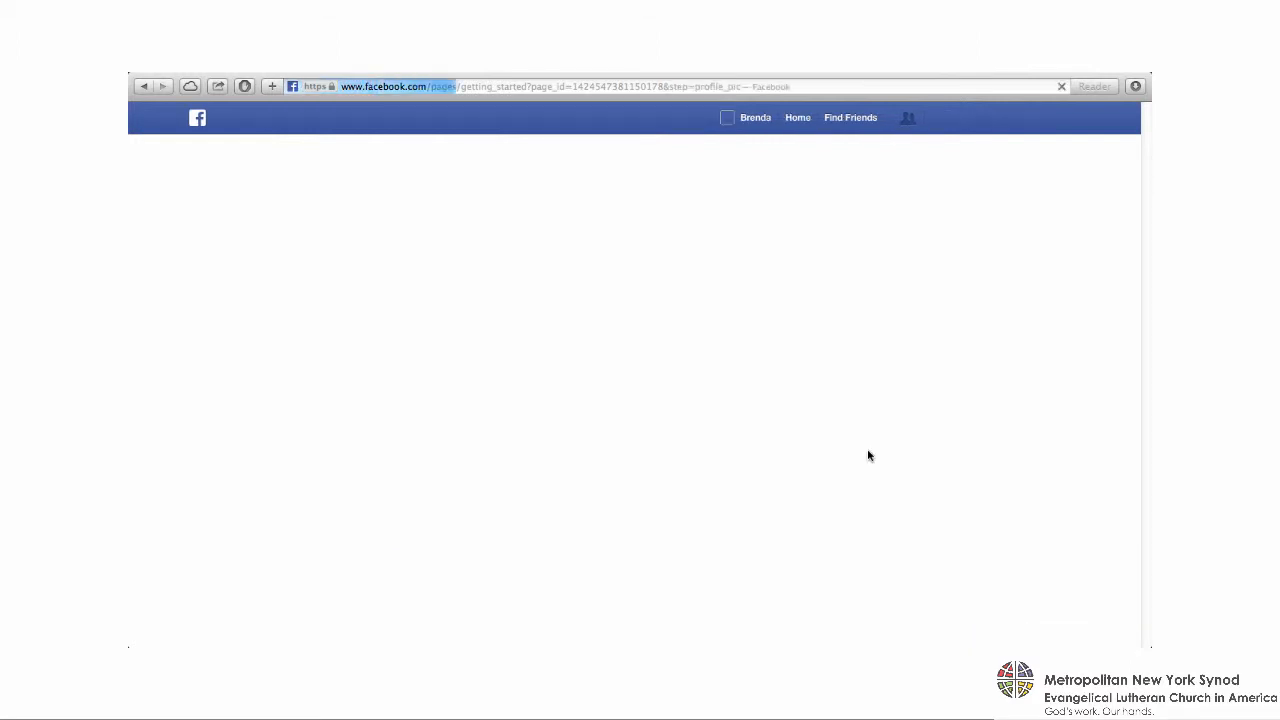
- Upload Pictures 253.jpg from the computer as the page's profile picture and continue the setup
left_click(650, 316)
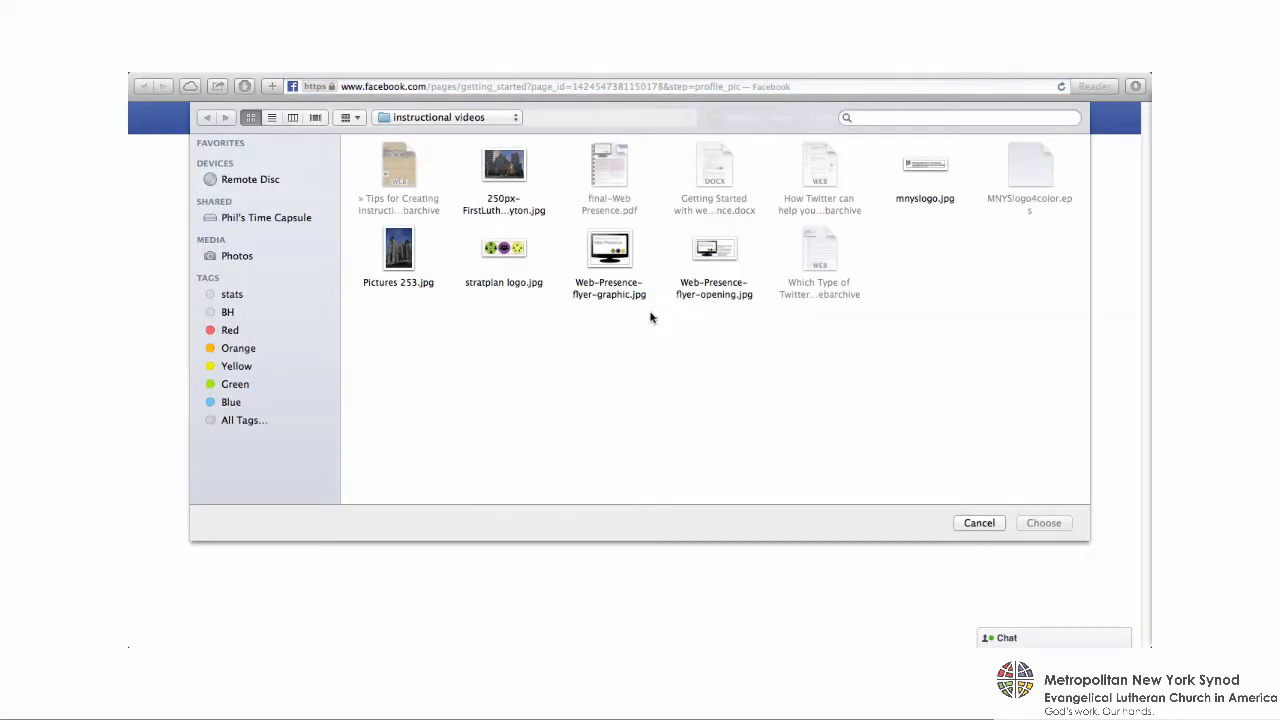
left_click(395, 255)
left_click(1040, 522)
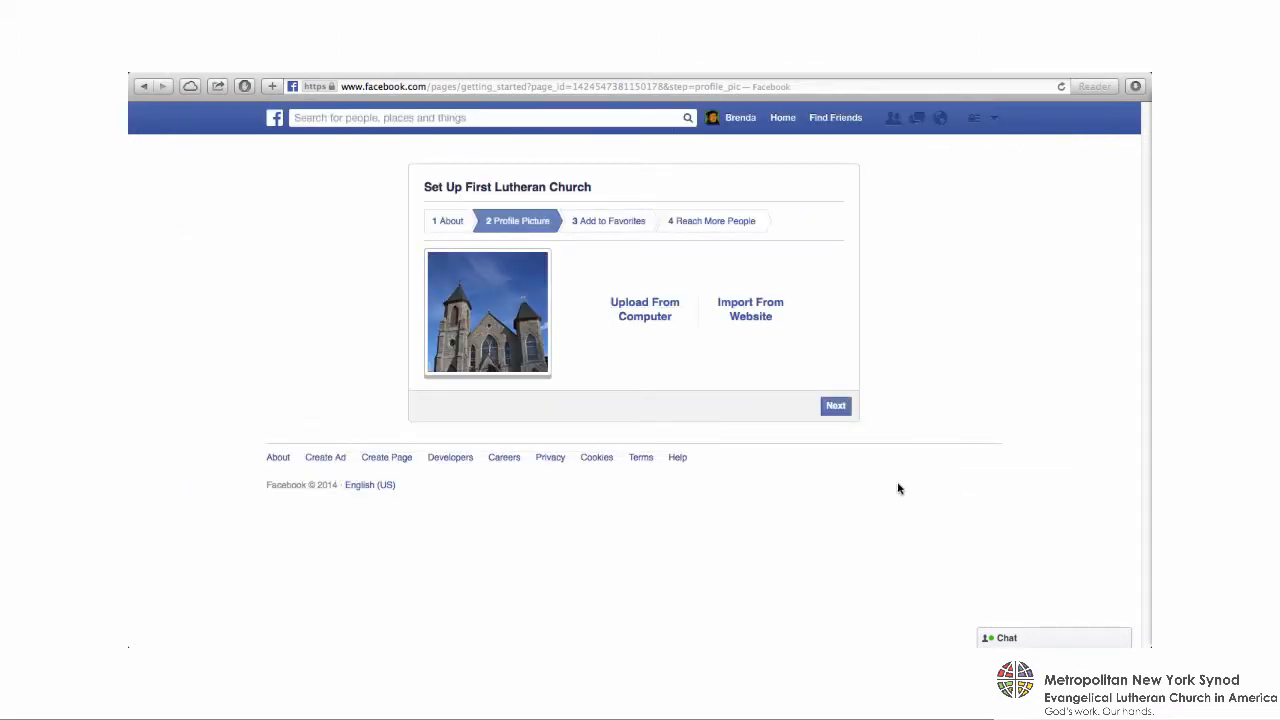
left_click(837, 409)
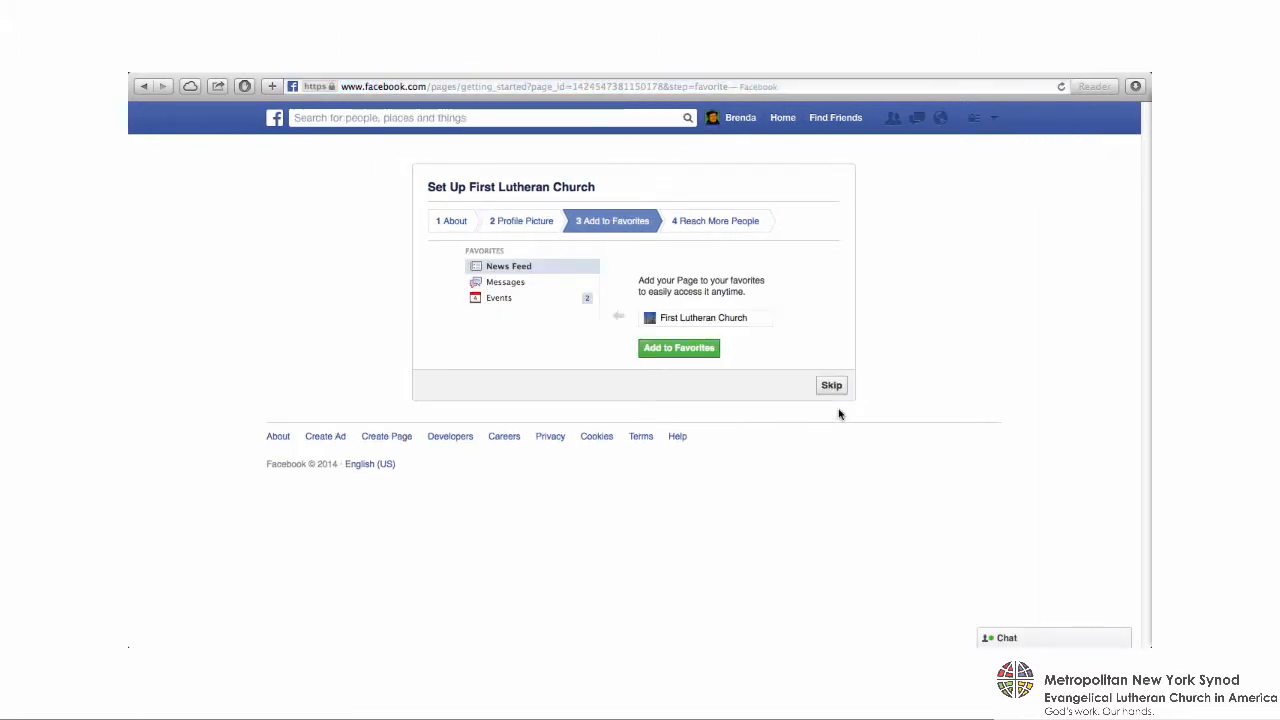
- Add the First Lutheran Church page to the favorites and skip creating an ad for it
left_click(694, 352)
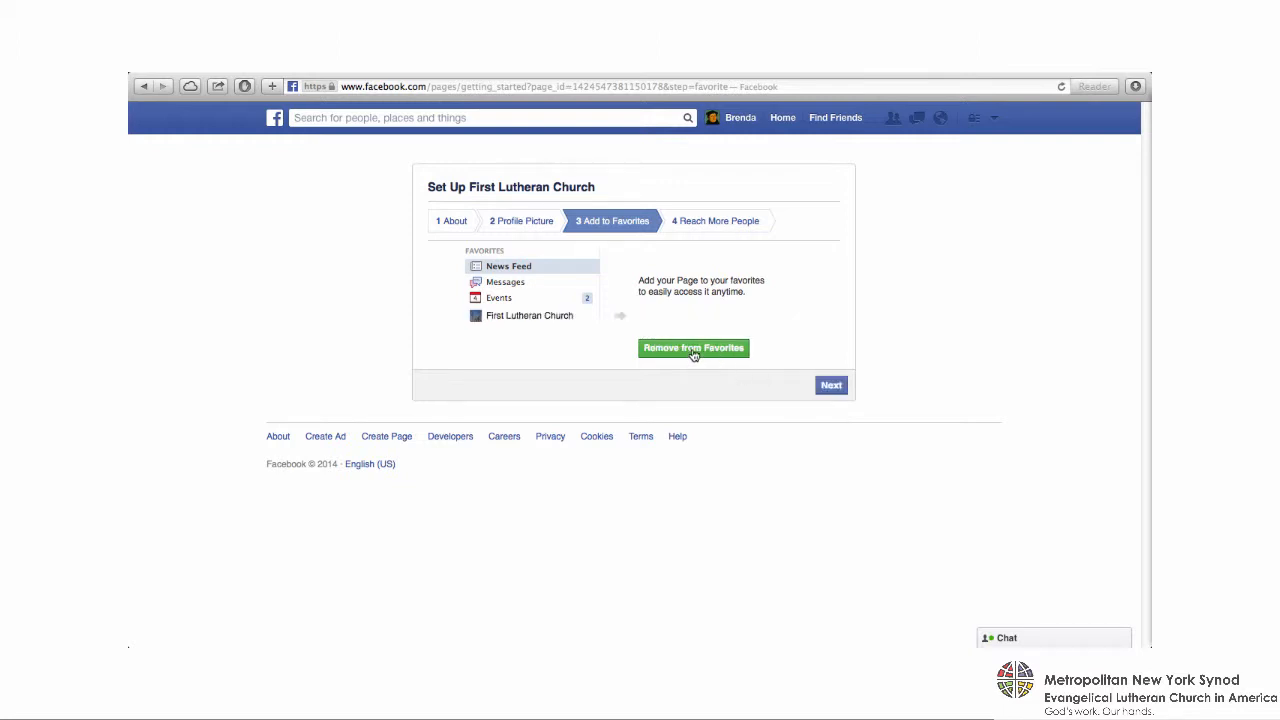
left_click(834, 388)
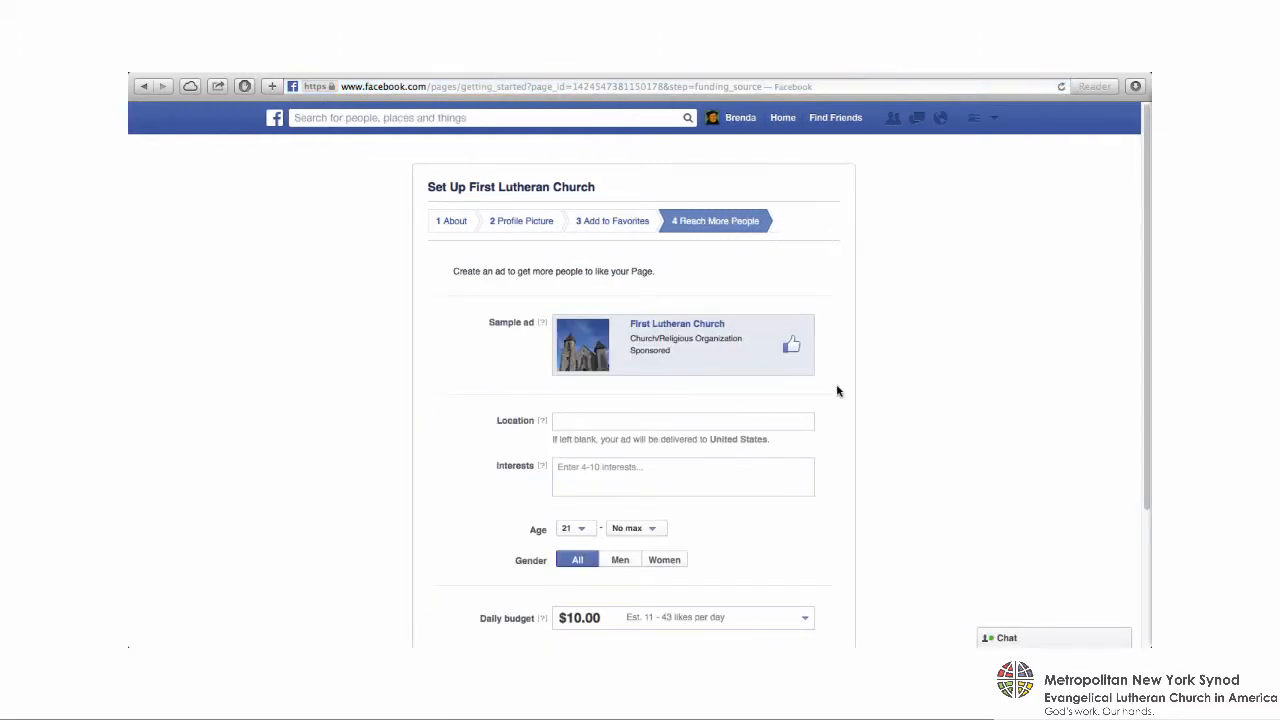
scroll(838, 391, "down", 3)
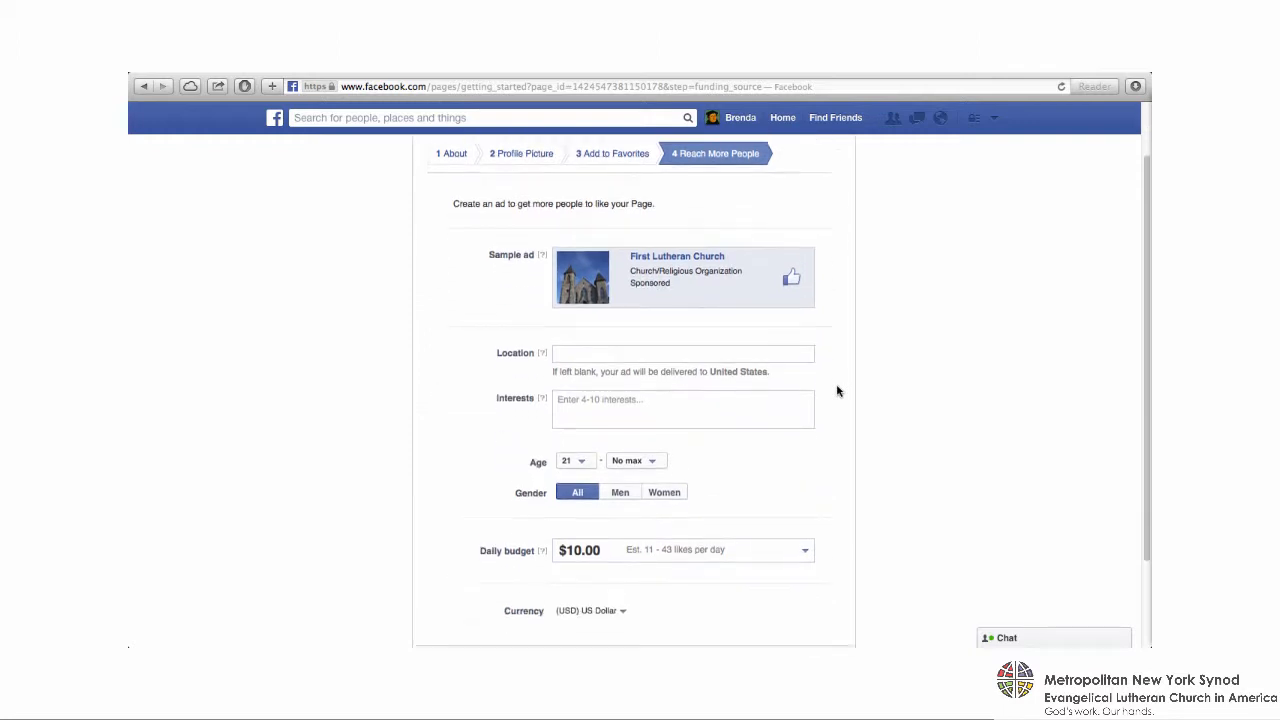
scroll(838, 391, "up", 2)
scroll(838, 391, "down", 3)
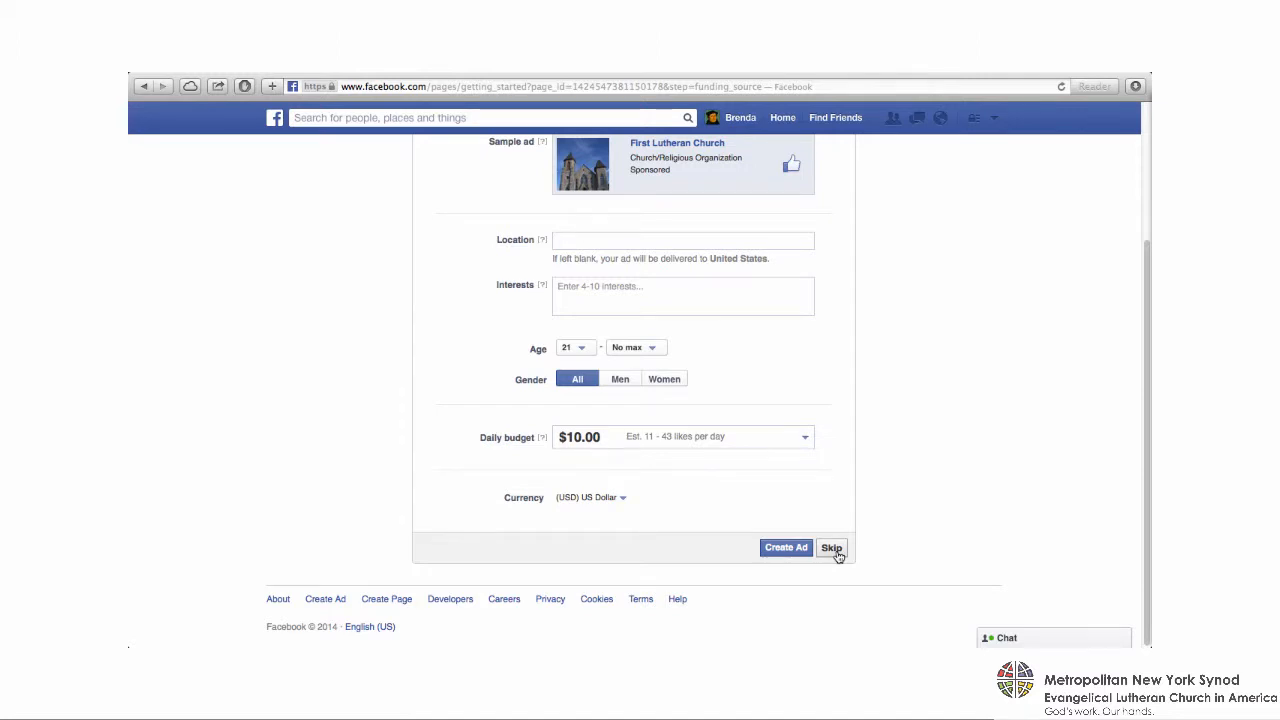
left_click(833, 549)
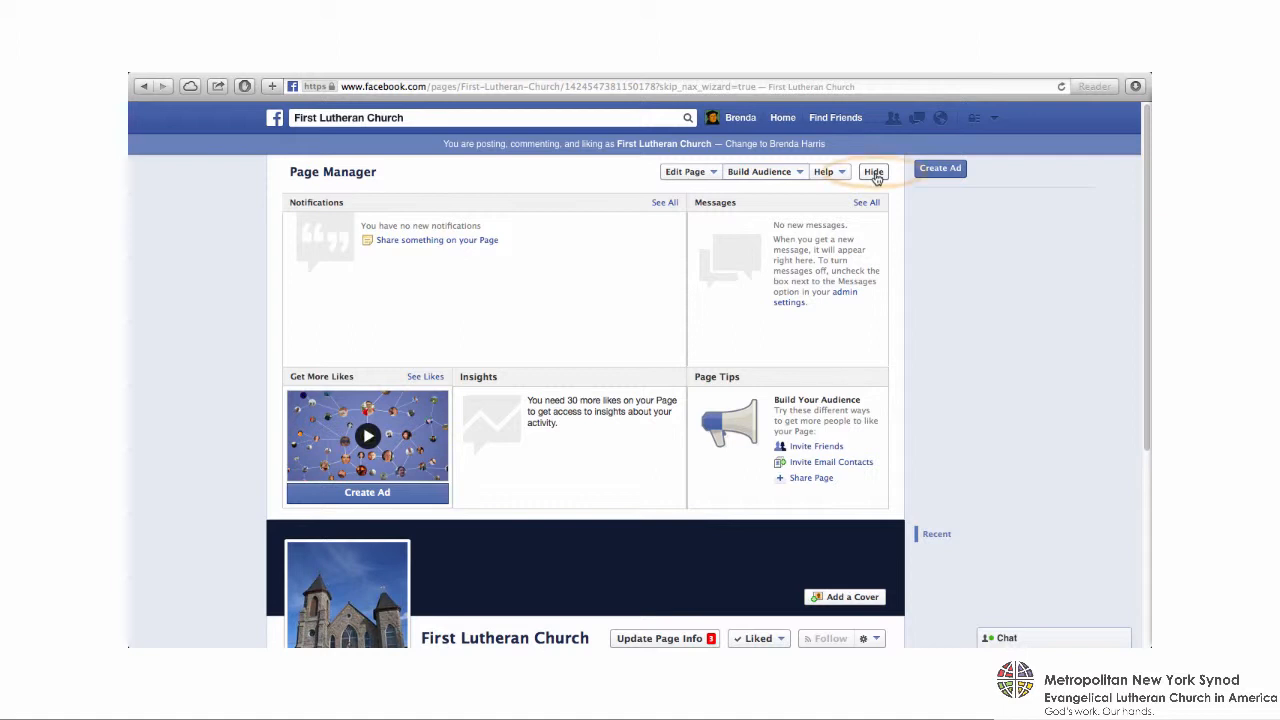
- Hide the Page Manager details and upload fb banner.jpg from the Desktop folder as the page's cover photo, saving the change
left_click(874, 173)
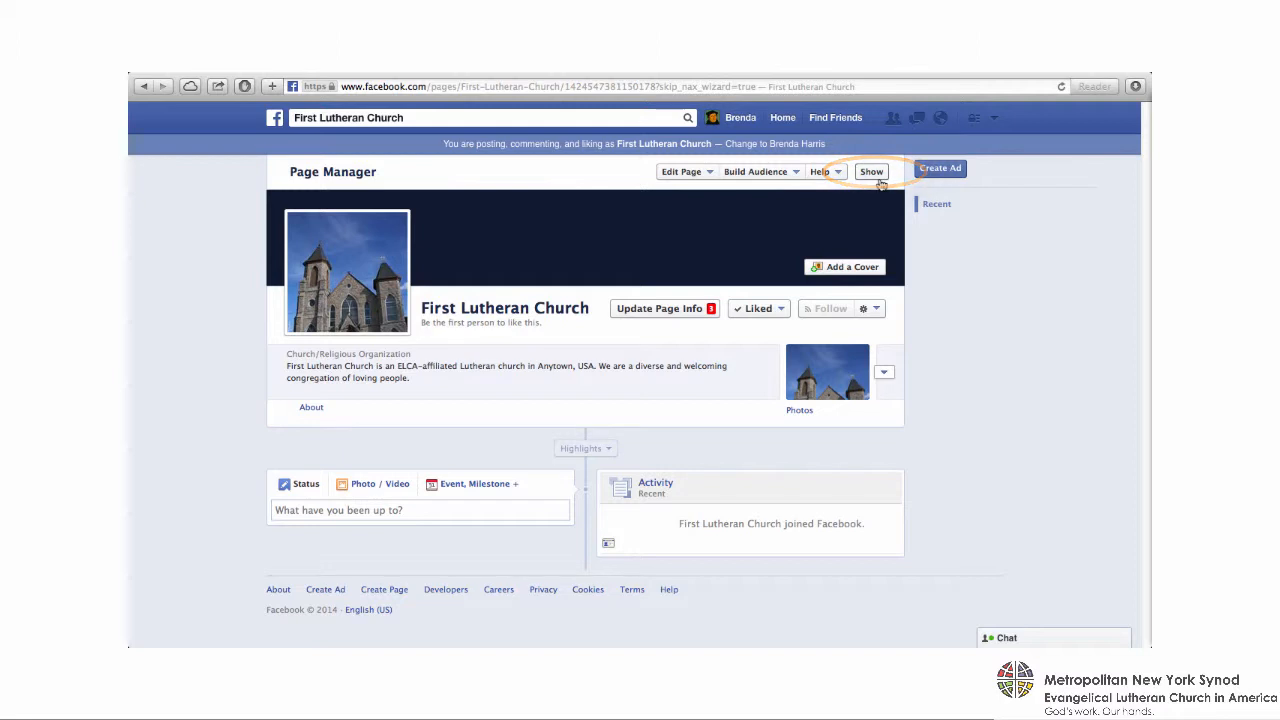
left_click(852, 268)
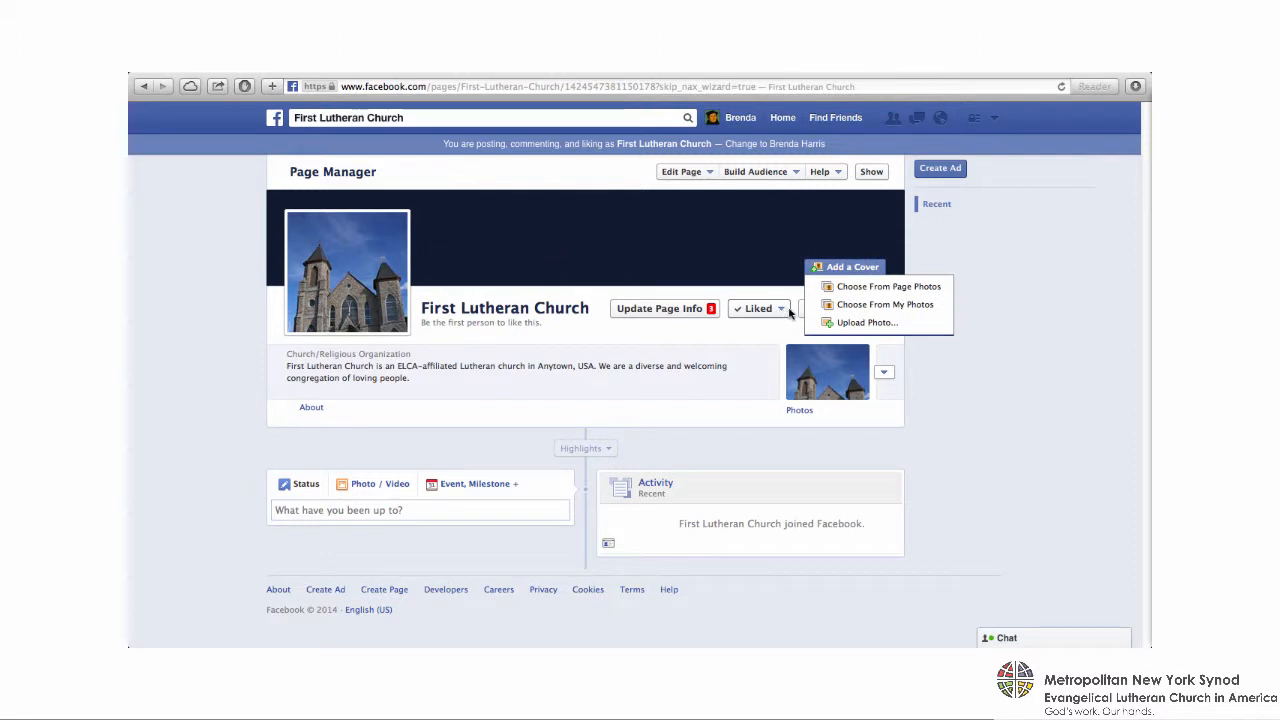
left_click(852, 324)
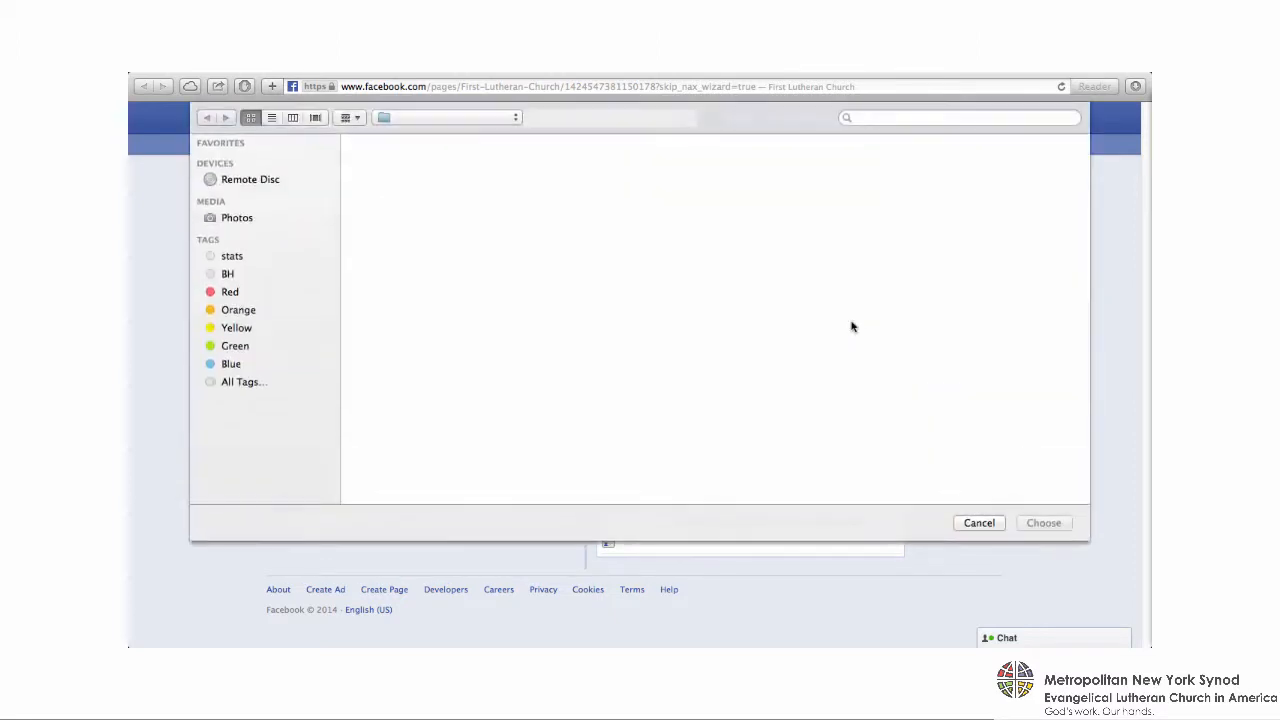
left_click(469, 121)
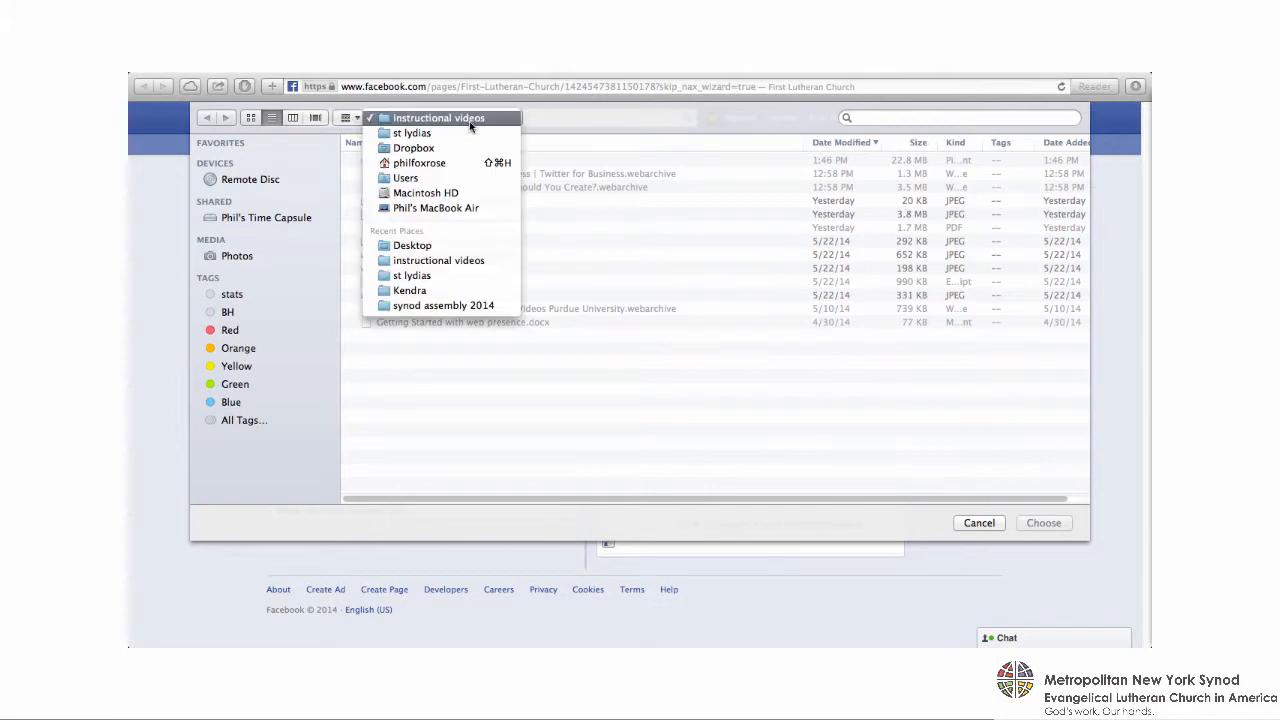
left_click(456, 251)
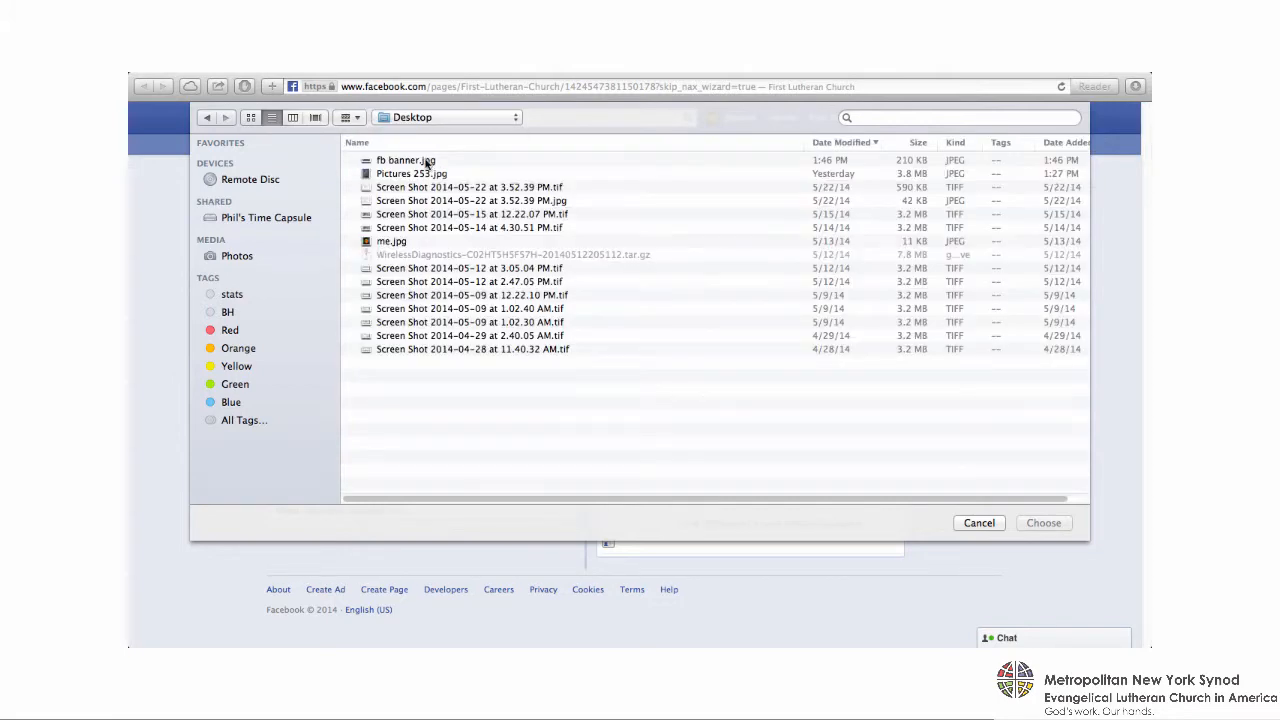
double_click(425, 162)
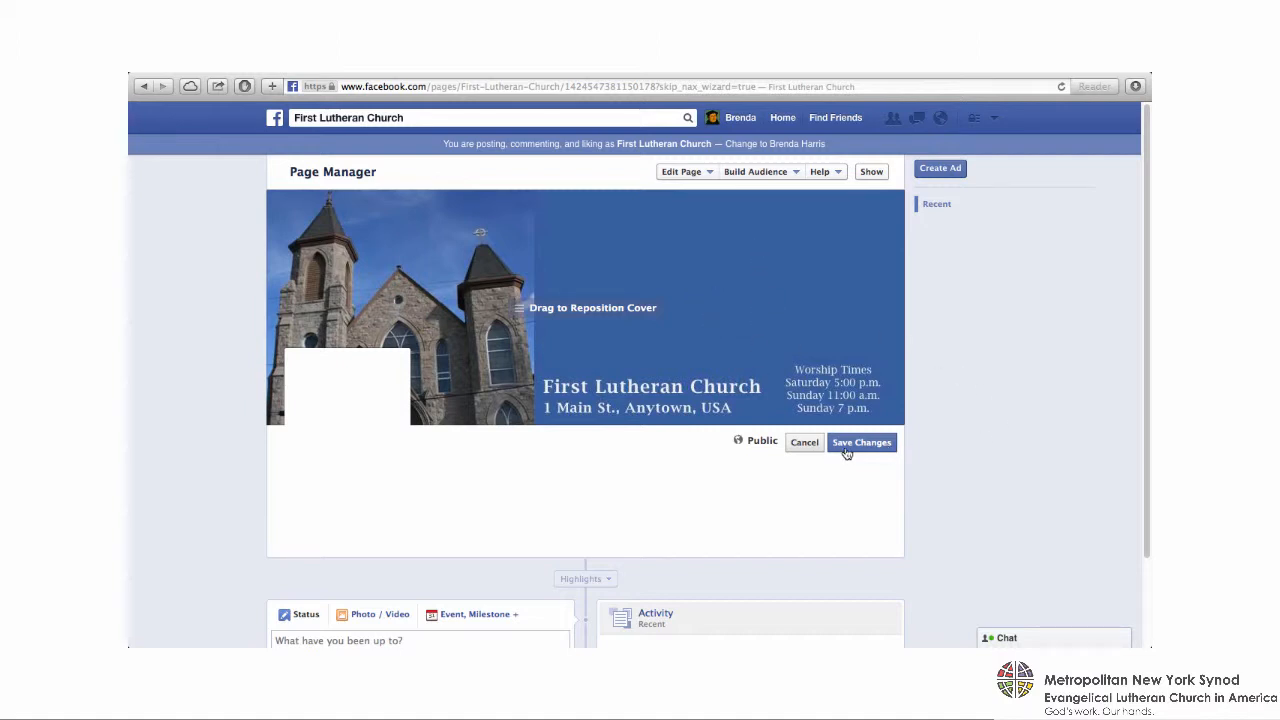
left_click(880, 446)
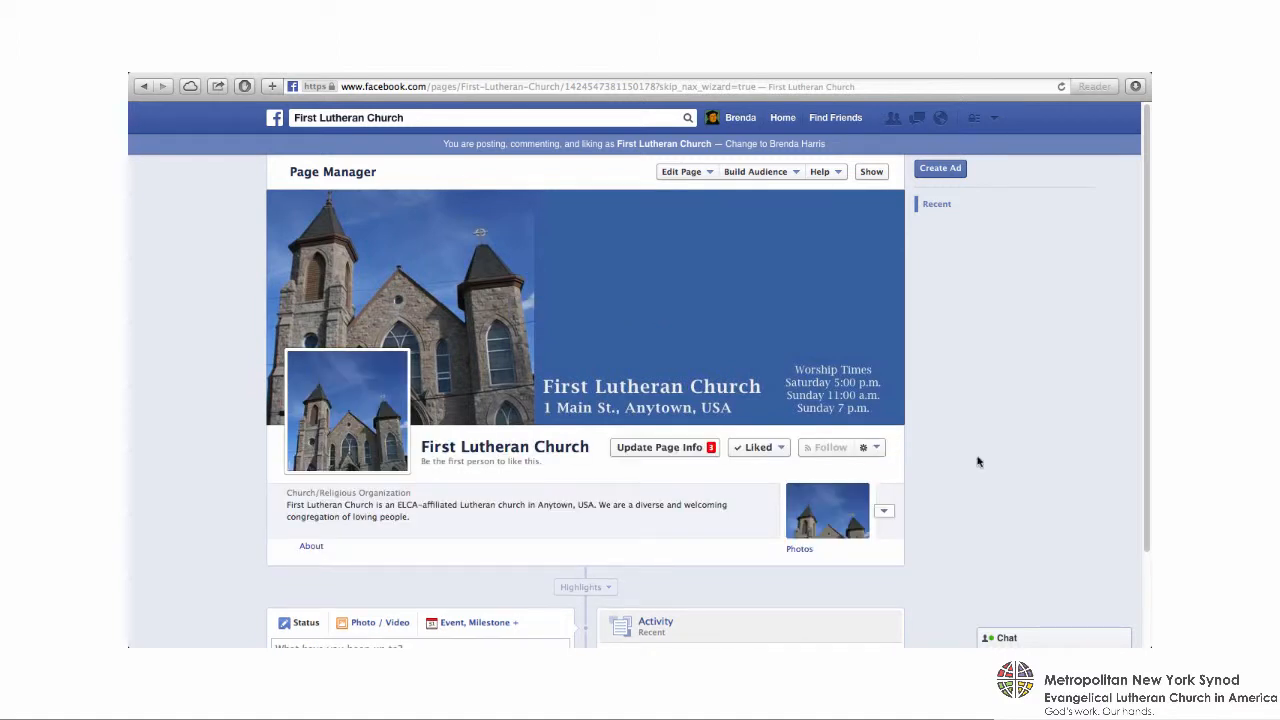
- Start a new event on the page and name it "Annual Congregation Meeting"
scroll(978, 461, "down", 3)
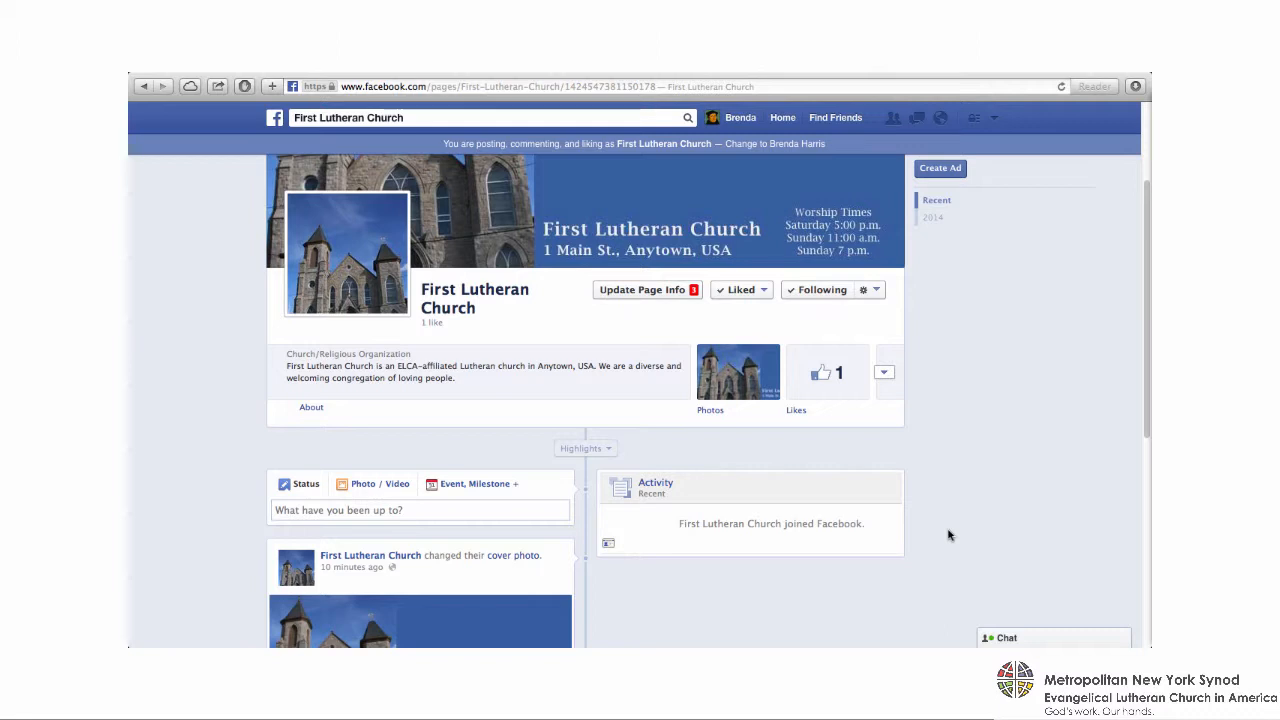
left_click(492, 488)
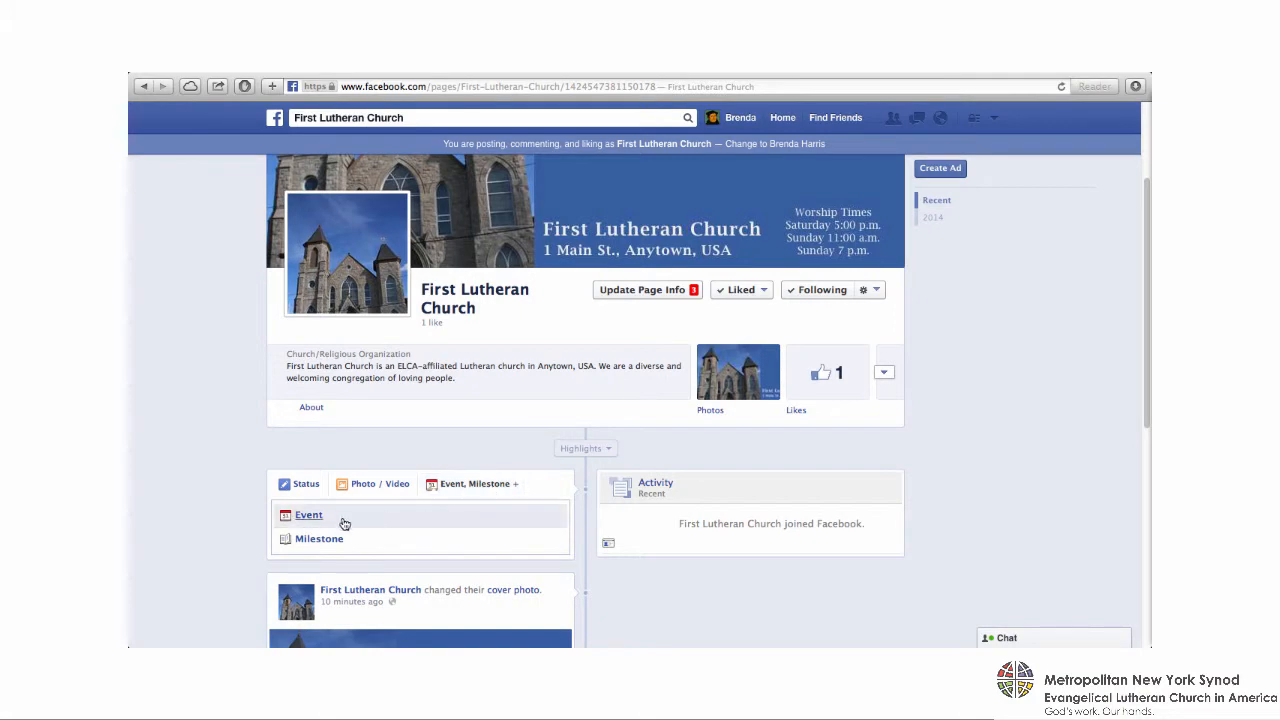
left_click(309, 516)
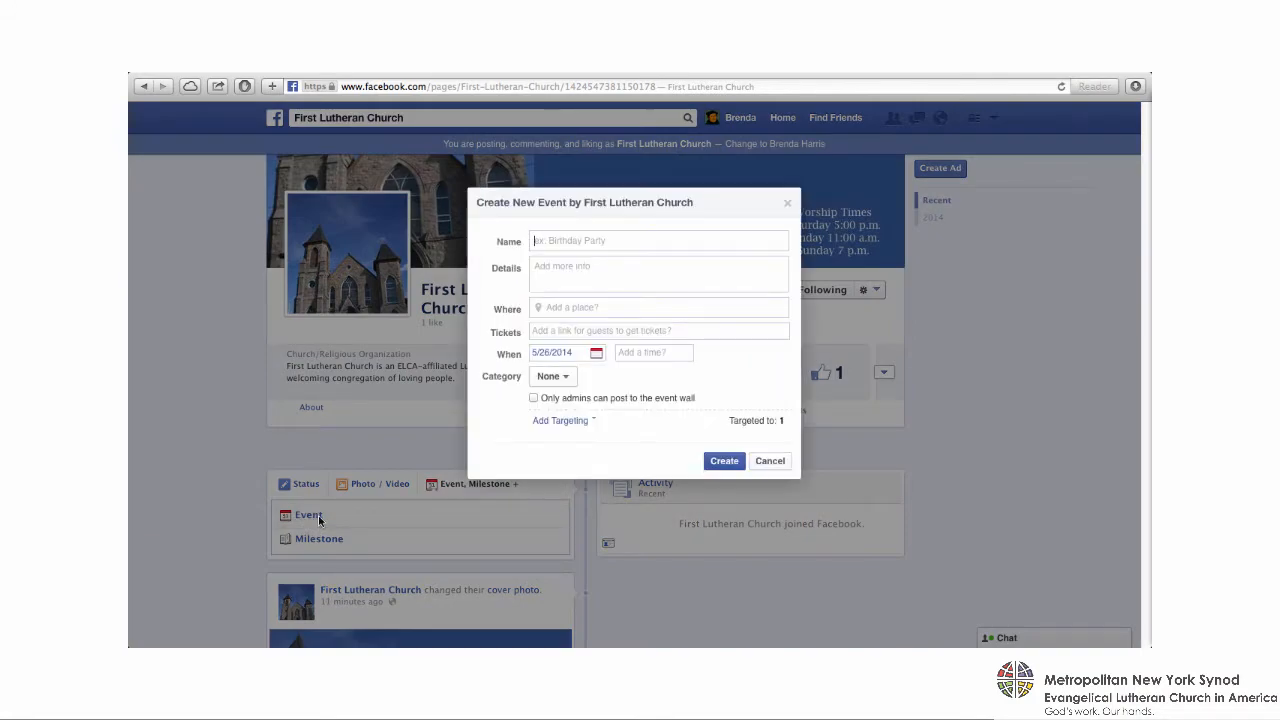
type("Annual Congregation Meeting")
key("Tab")
- Fill in the event details: all encouraged to attend; voting members have a voice in church business, elect the coming year's leaders and vote on the 2014-2015 budget
type("All are encouraged to attend. Voting me")
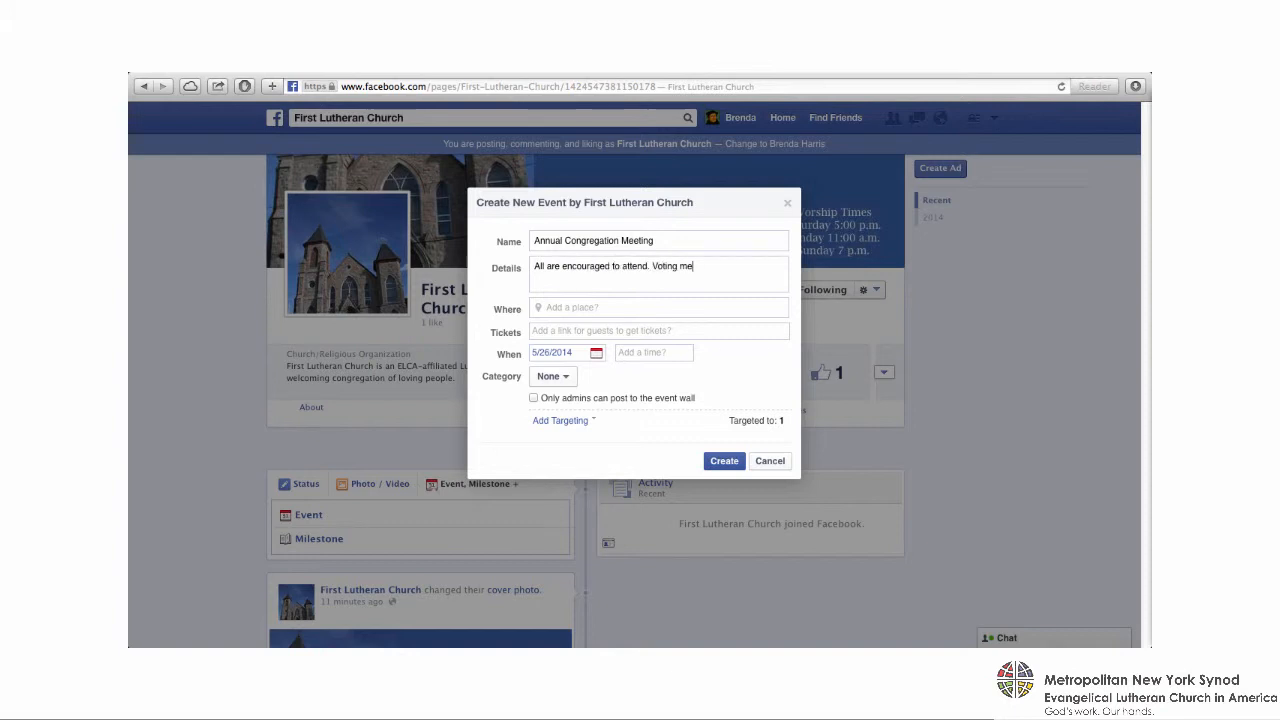
type("mbers will have a voice in the business of the chur")
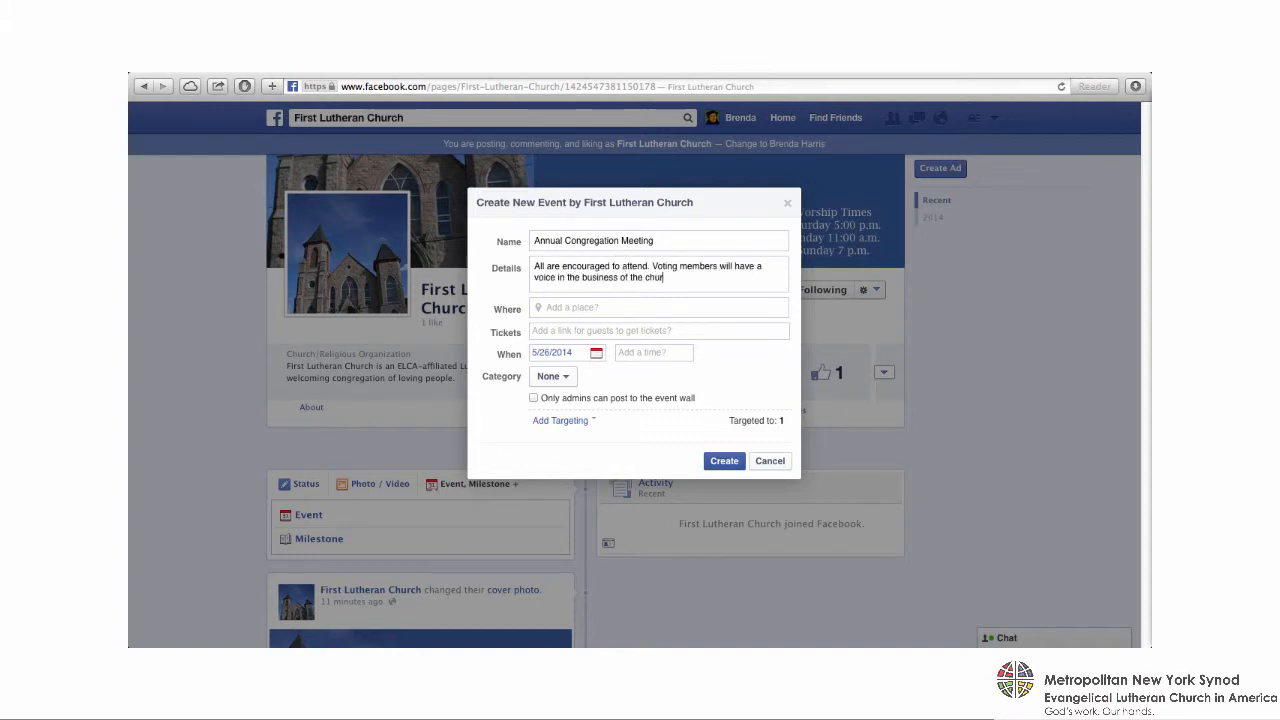
type("ch, and will have an opportunity to elect")
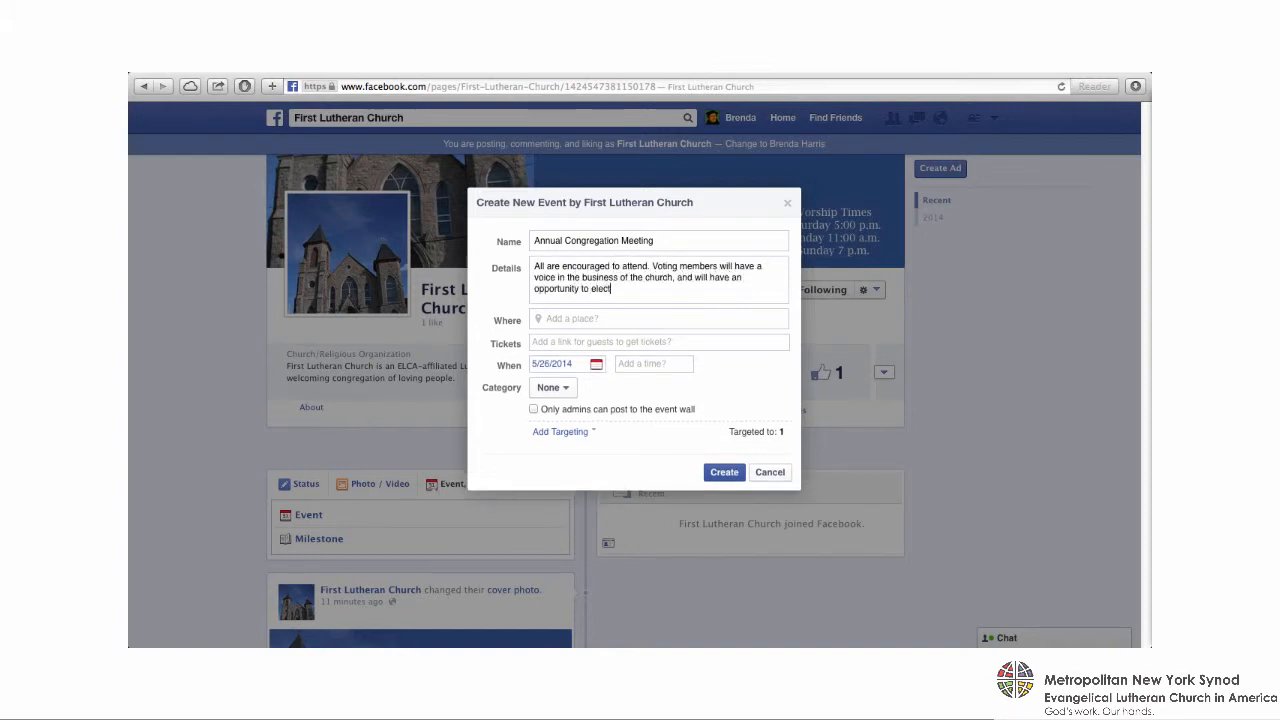
type(" leaders for the coming year, and to vote on the budg")
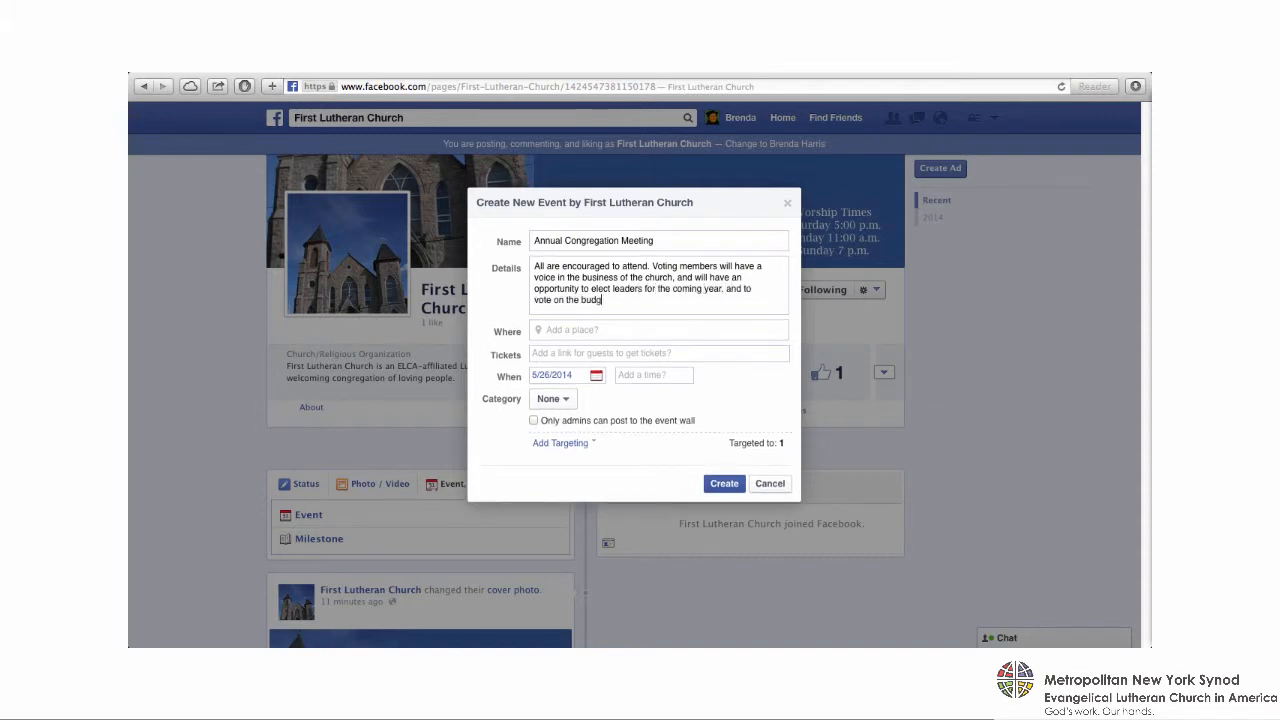
type("et for 2014-2015.")
- Set the event's location to Fellowship Hall and its date to 6/22/2014
key("Tab")
type("Fellowship Hall")
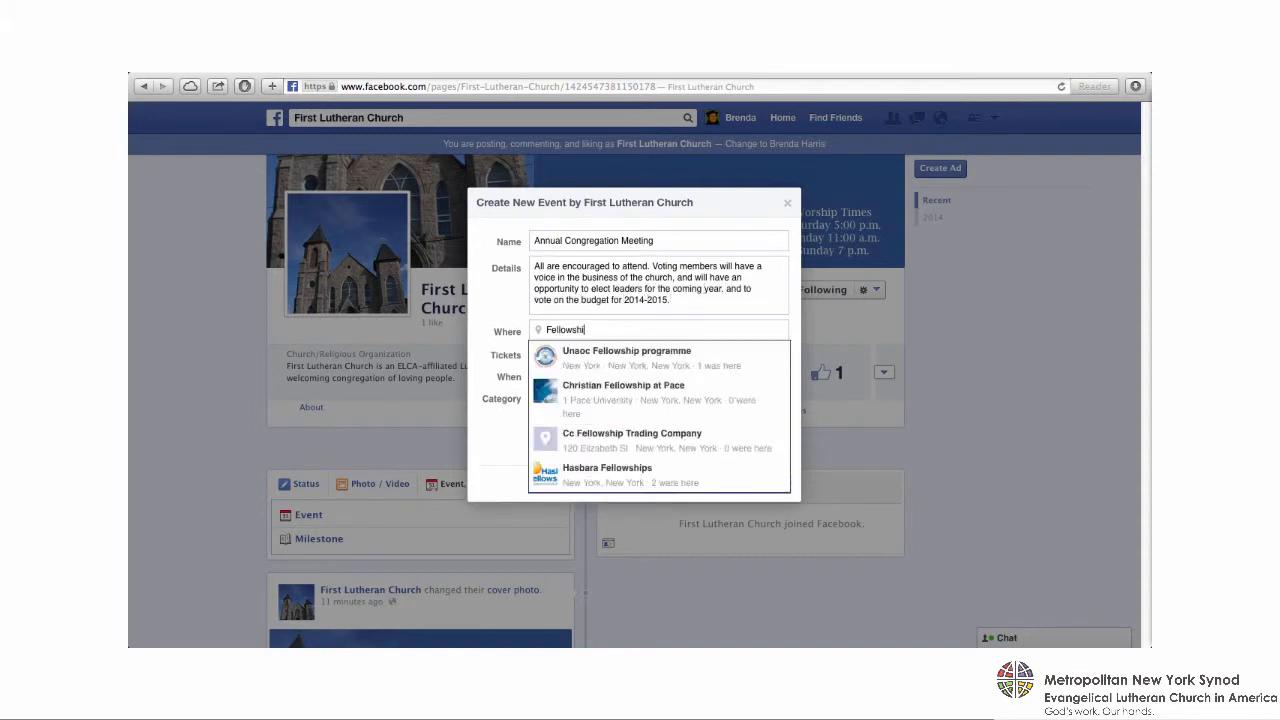
key("Tab")
key("Tab")
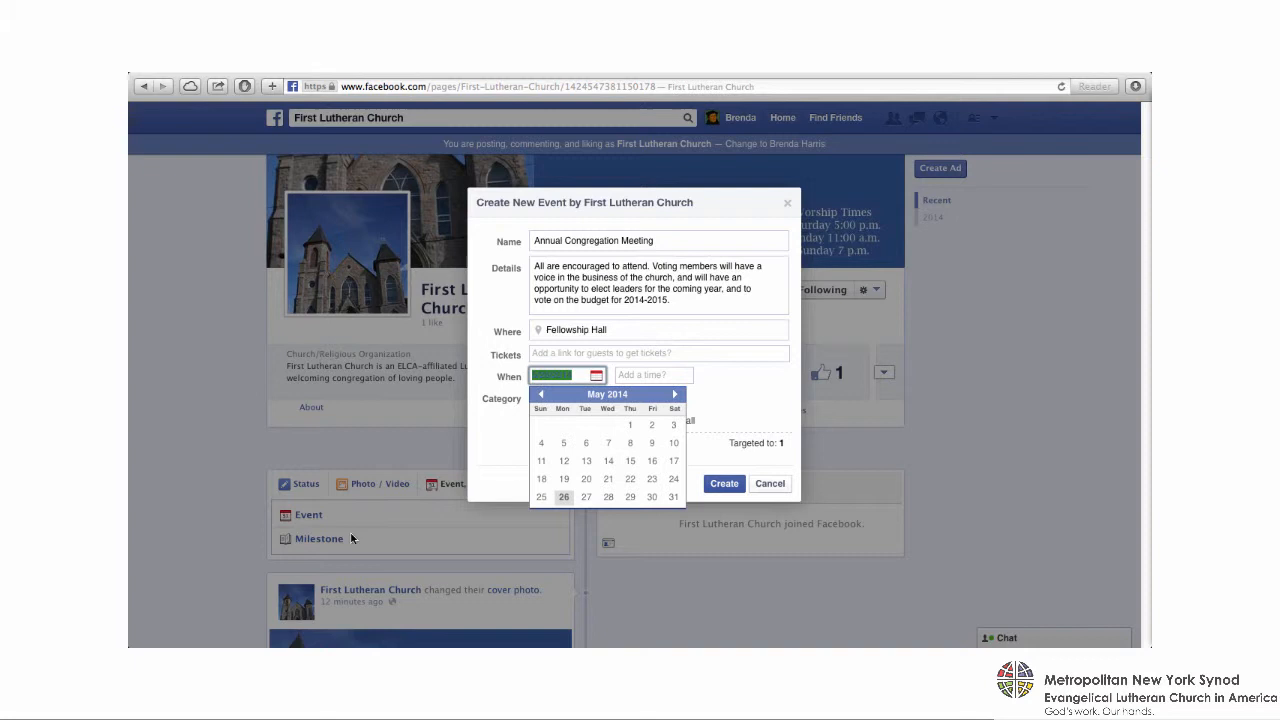
left_click(675, 394)
left_click(541, 478)
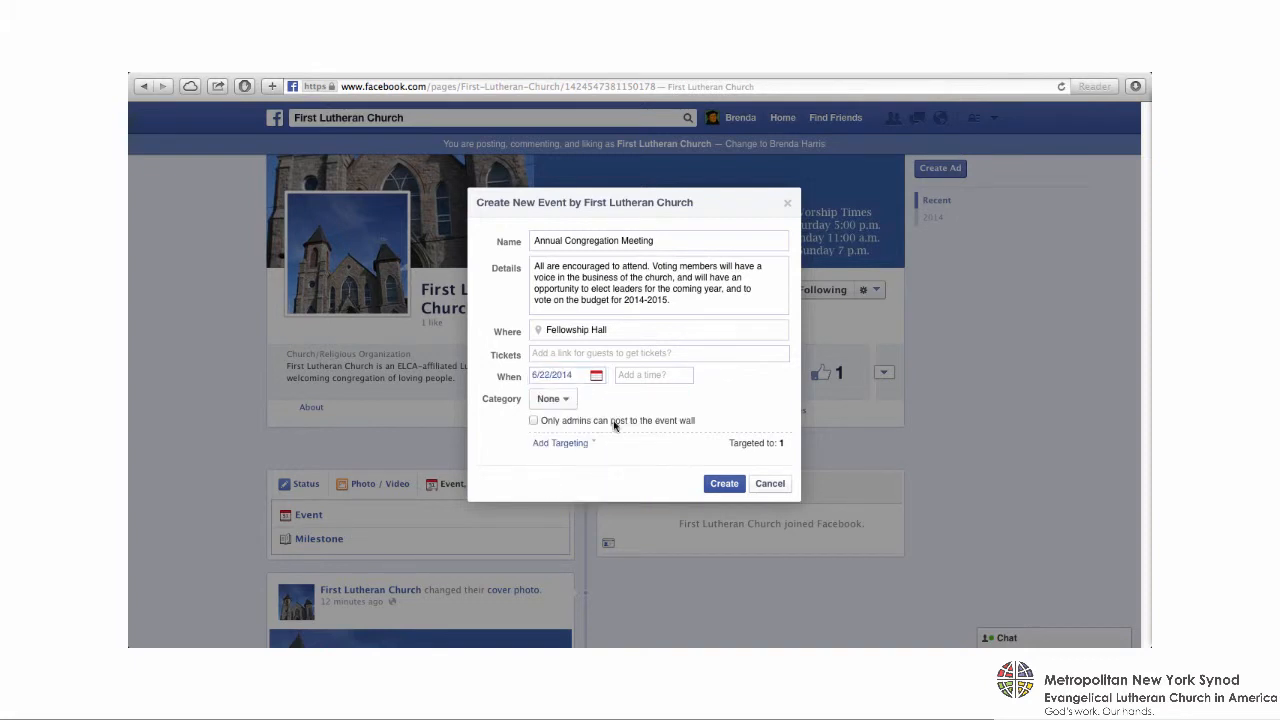
- Set the event's start time to 1:00 pm and add an end time of 3:00 pm
left_click(642, 377)
type("1:")
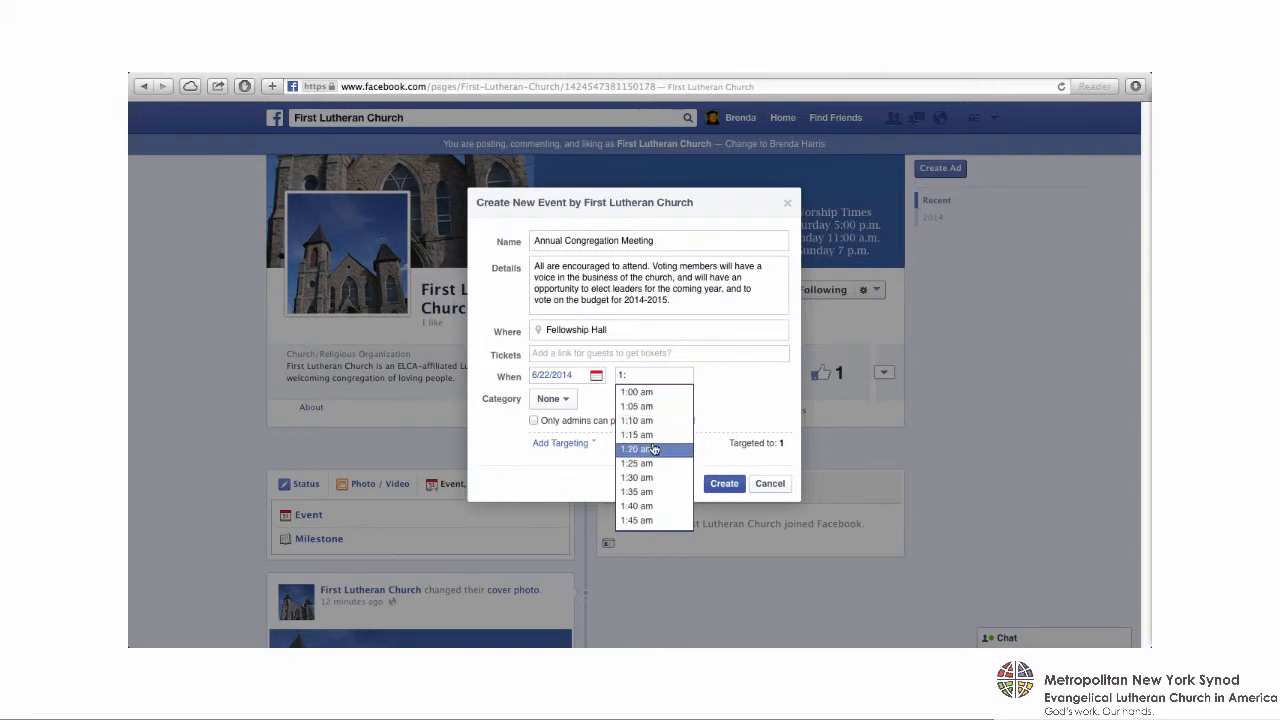
type("00")
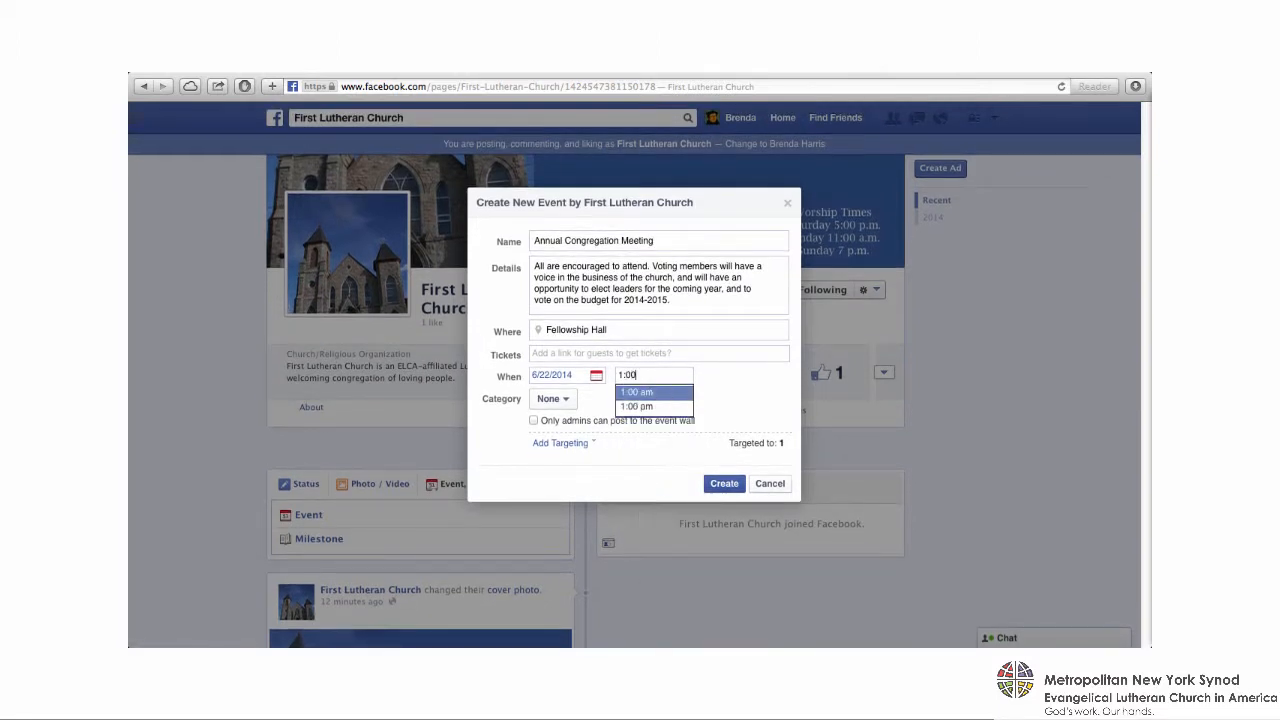
key("Return")
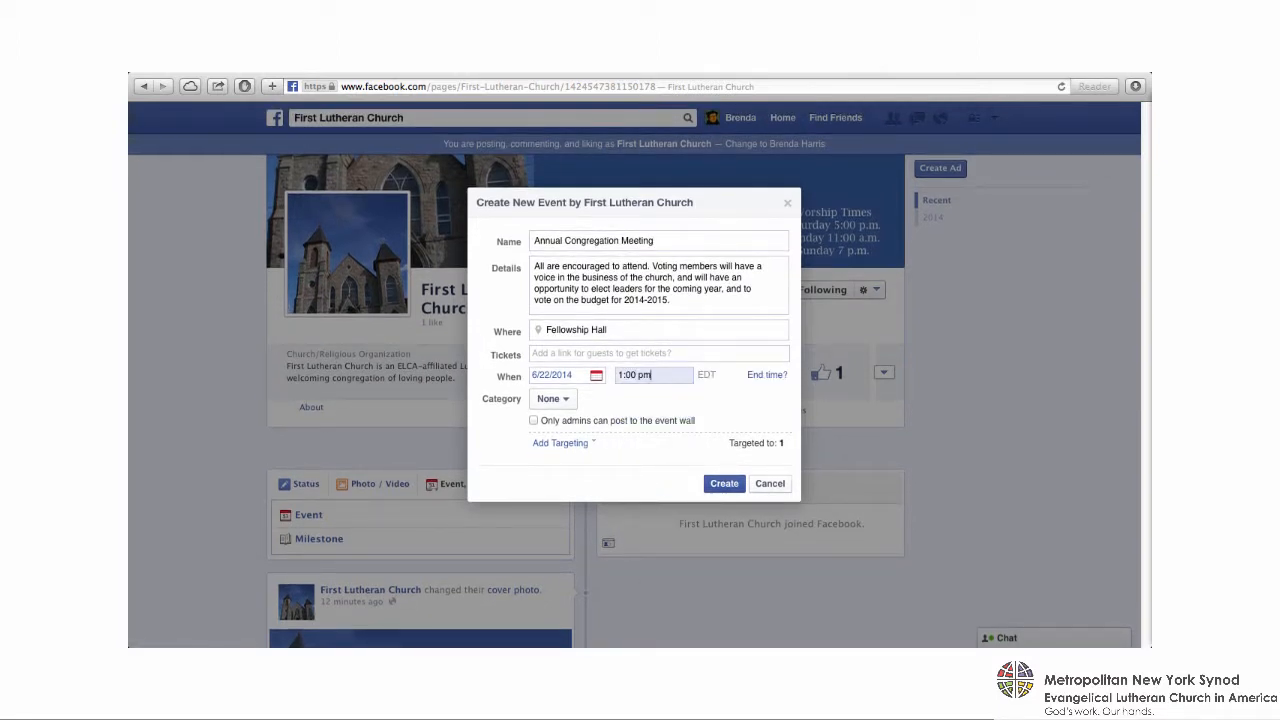
left_click(767, 375)
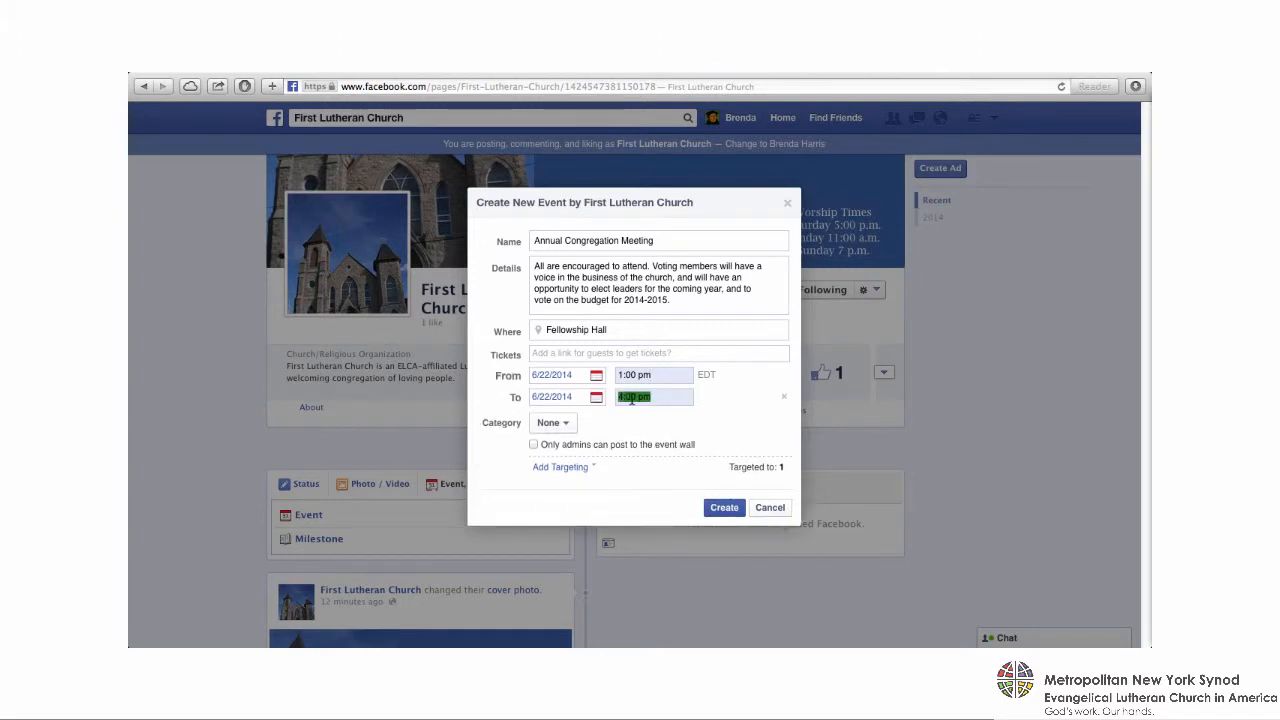
left_click(624, 398)
key("BackSpace")
type("3")
left_click(630, 417)
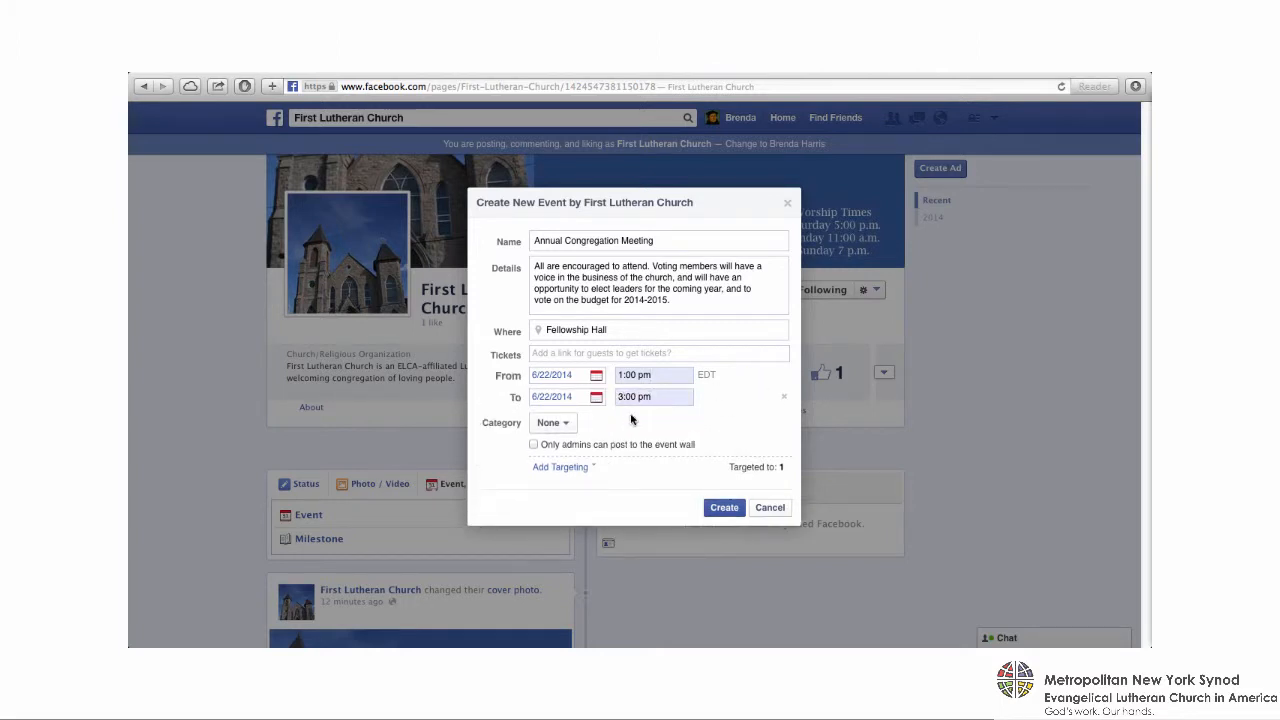
- Set the event's category to Meeting under Community and create the event
left_click(568, 427)
mouse_move(586, 517)
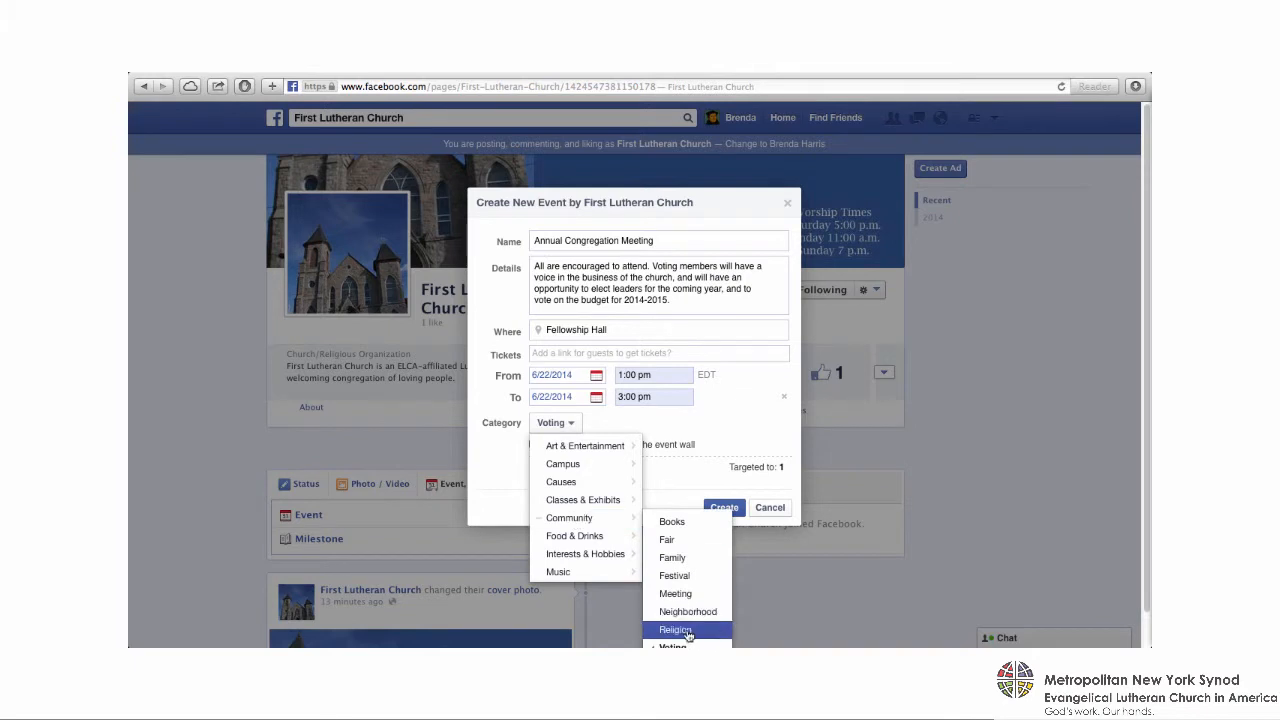
left_click(688, 596)
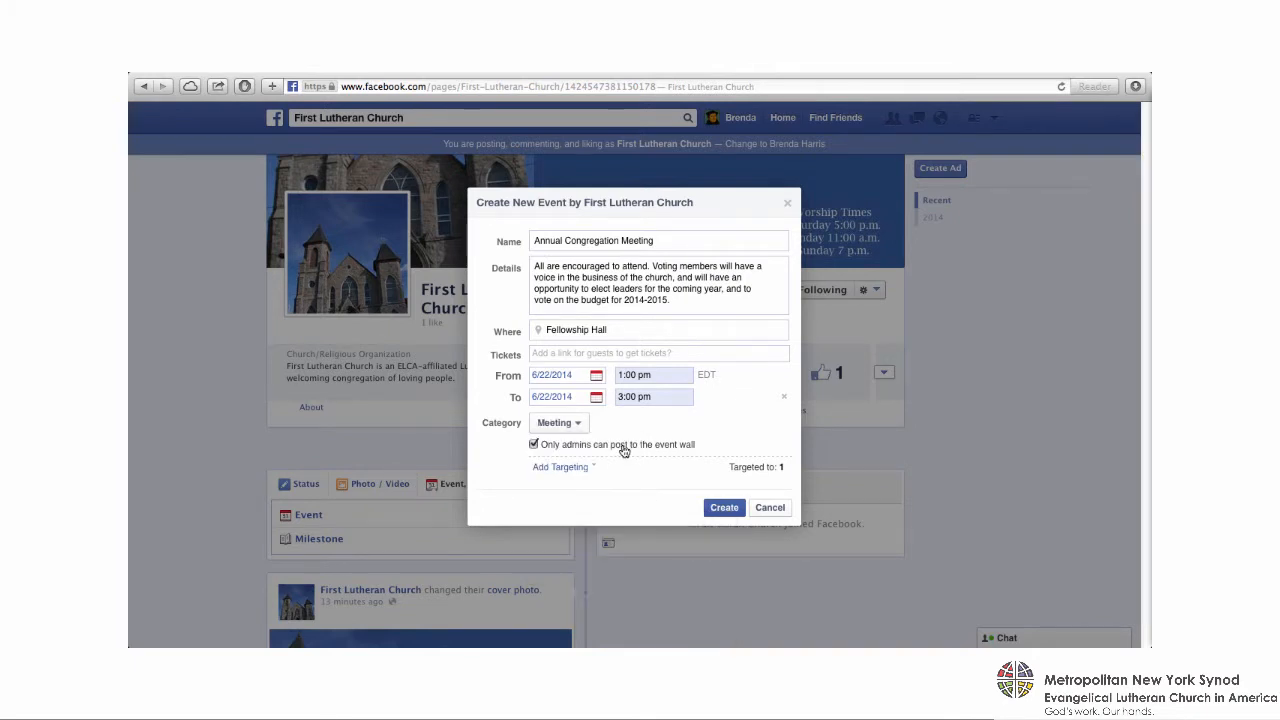
left_click(534, 445)
left_click(535, 446)
left_click(726, 510)
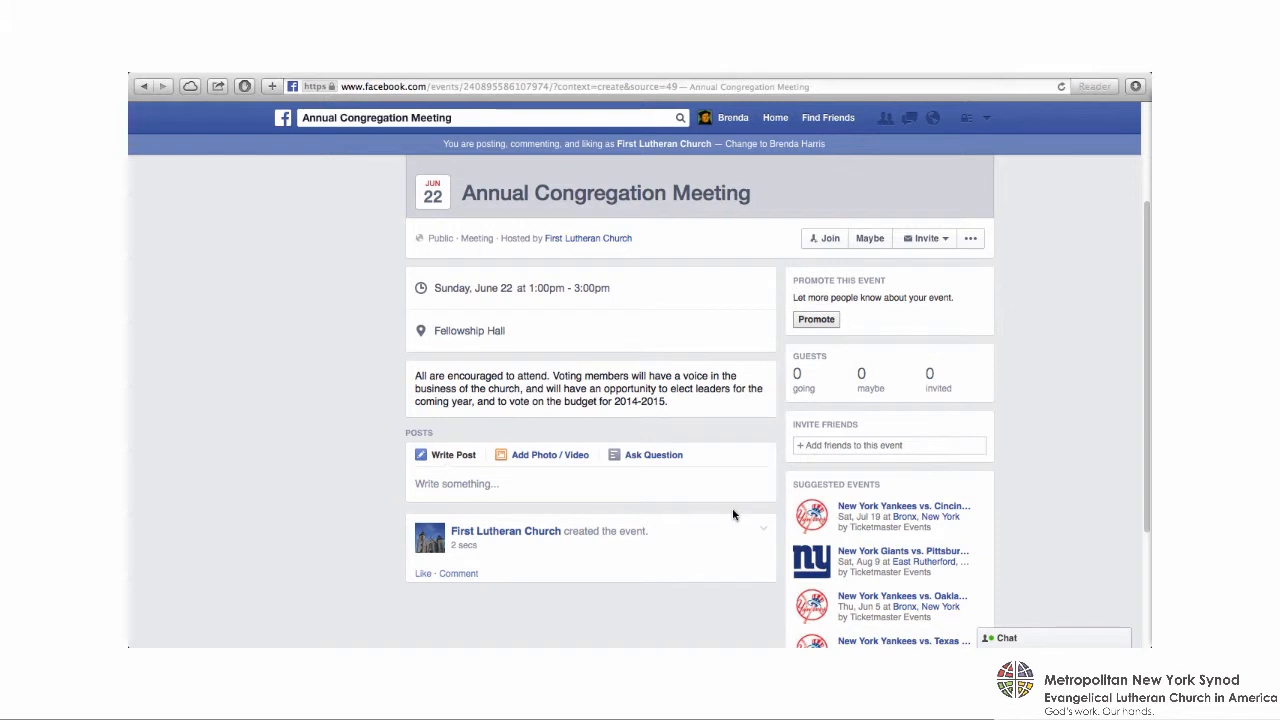
- On the church's page, post the status "What a glorious summer day! Remember, there's a BBQ picnic social after the 11 a.m. service today. Please come!"
left_click(616, 238)
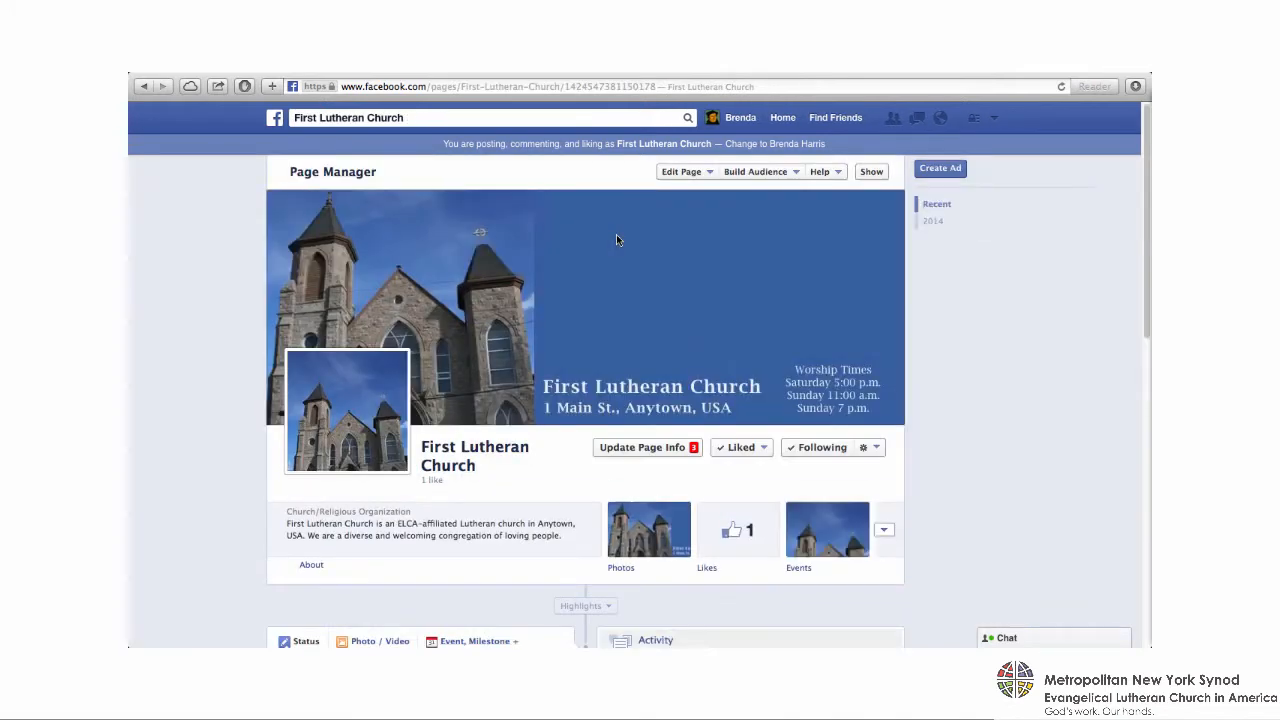
scroll(975, 346, "down", 5)
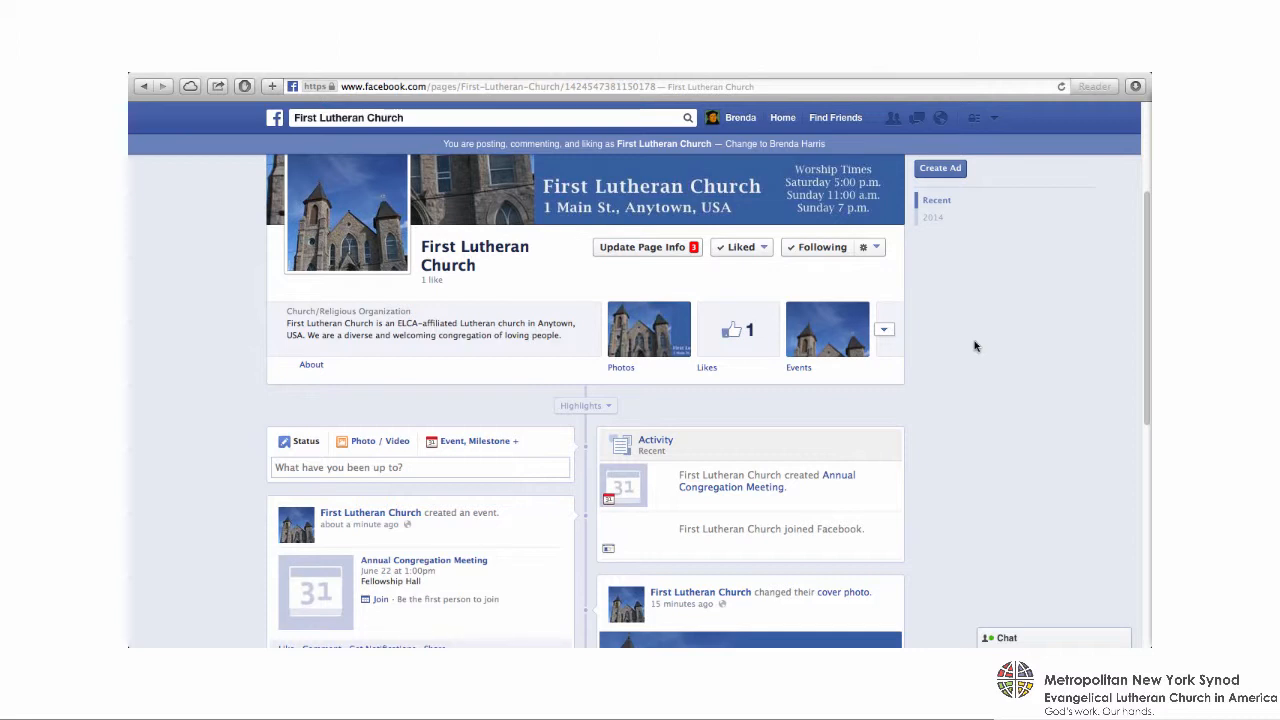
left_click(396, 468)
type("What a glor")
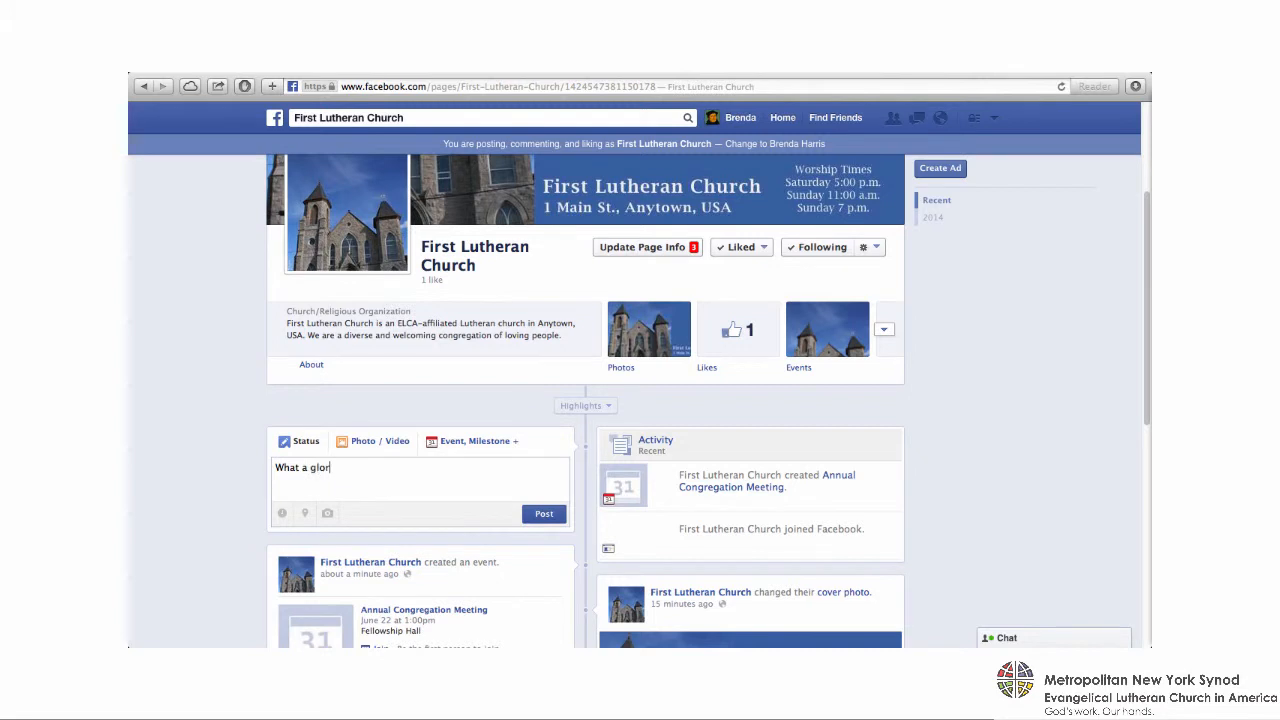
type("ious summer day! Remember, ")
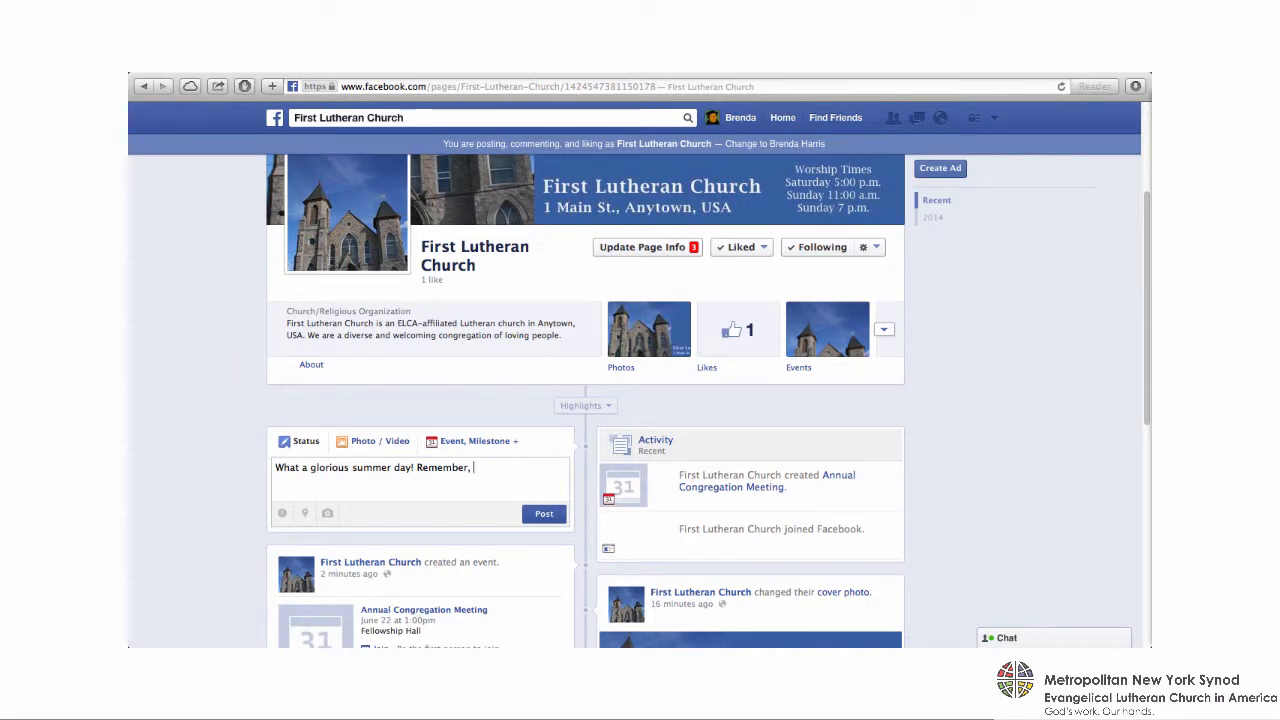
type("there's a BBQ picnic social after the 11 a.m.")
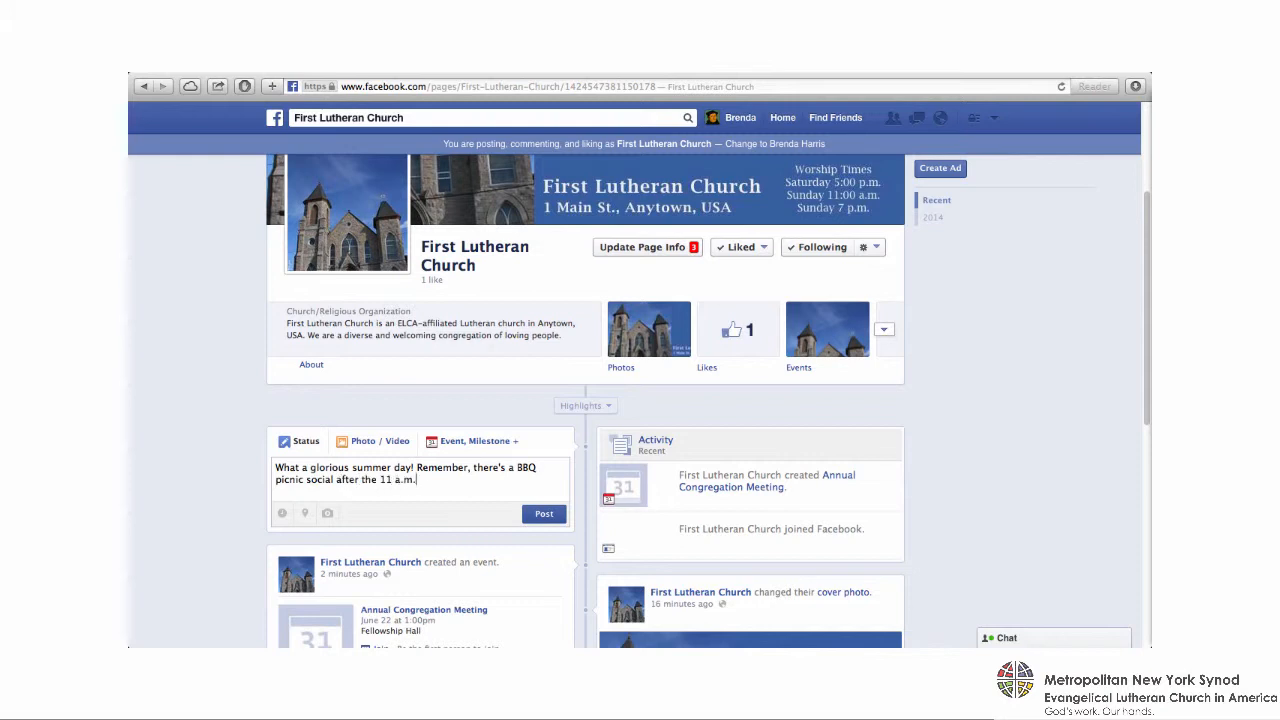
type(" service today. Please come!")
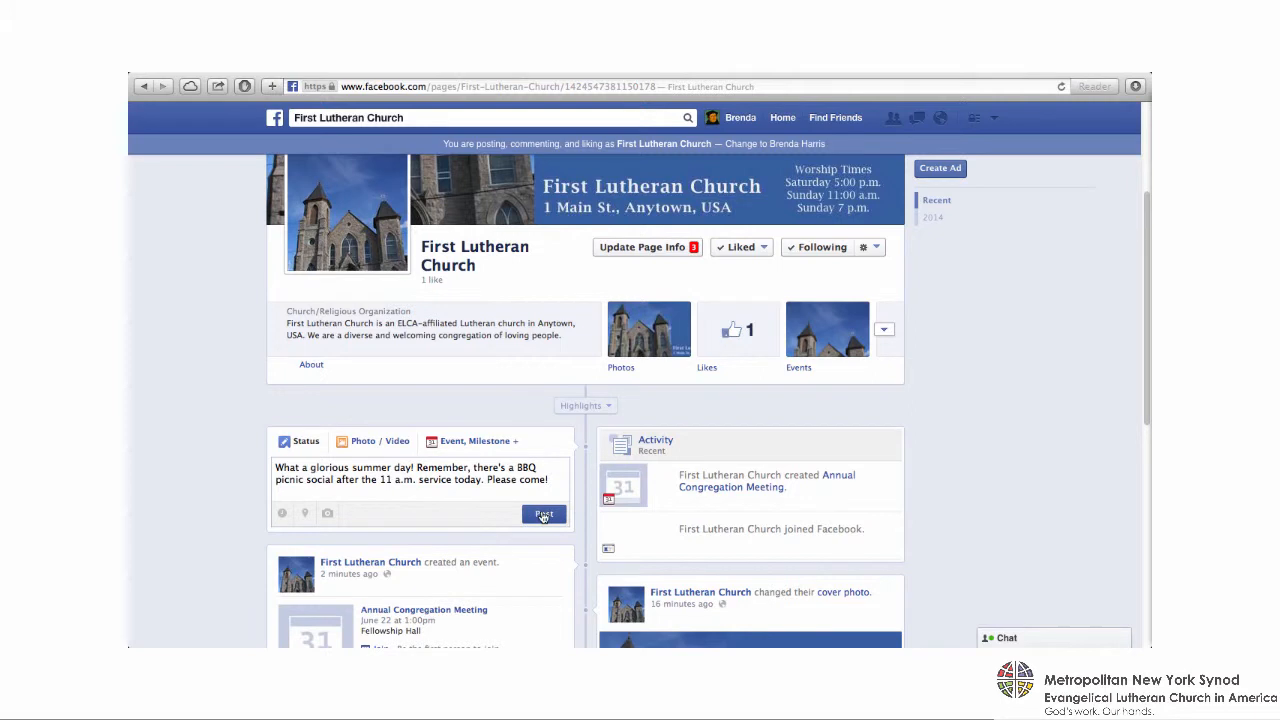
left_click(543, 515)
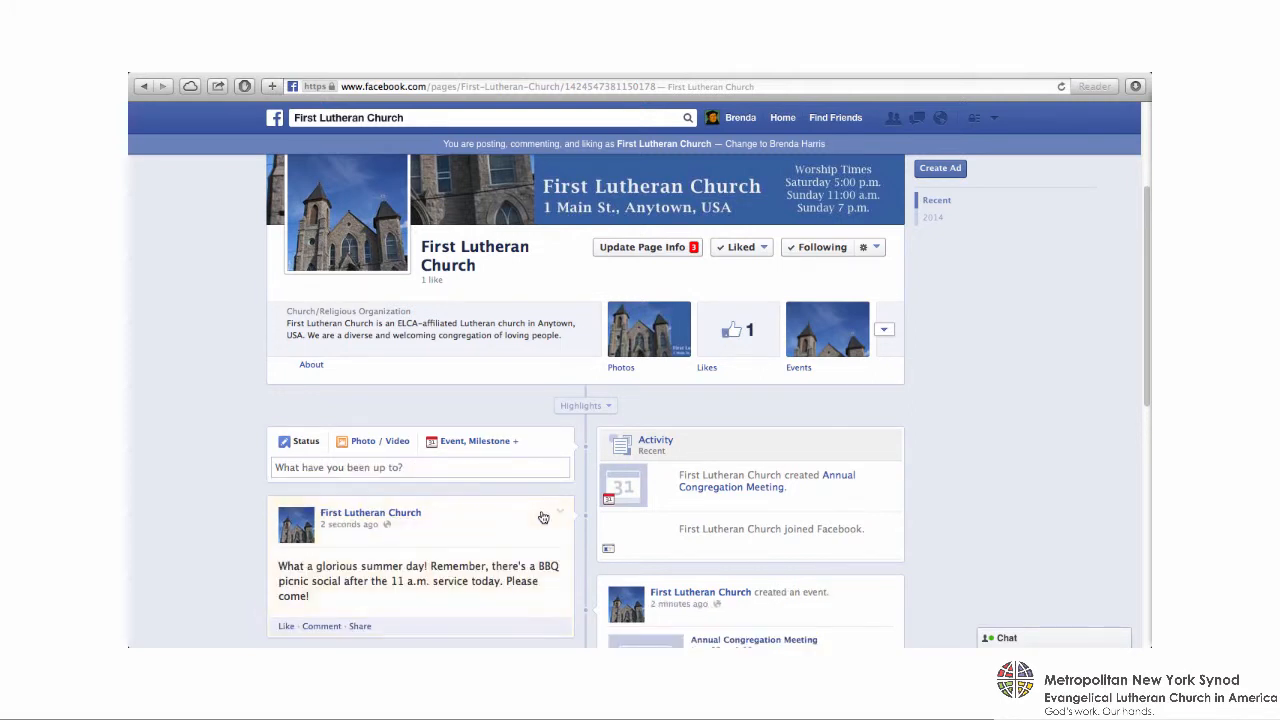
- Switch to acting as the personal profile and comment "I know I'll be there! Hope to see you there too!" on the BBQ picnic post
scroll(543, 517, "up", 3)
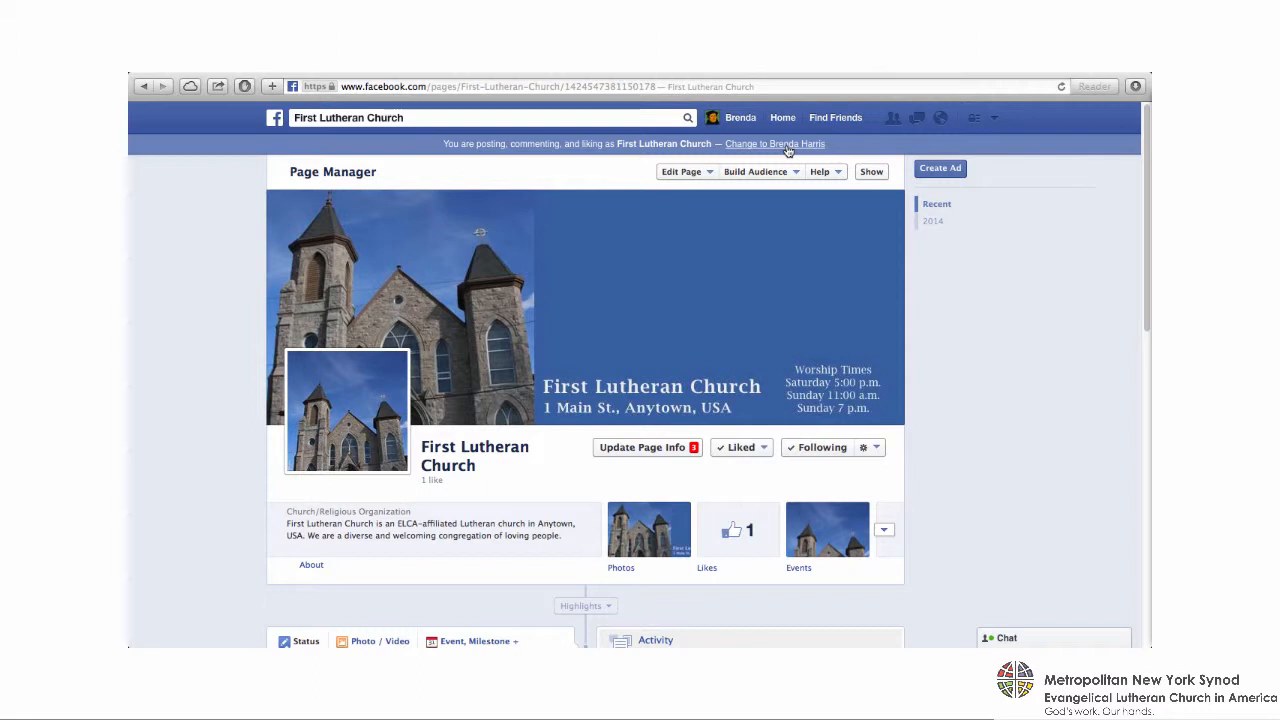
left_click(787, 144)
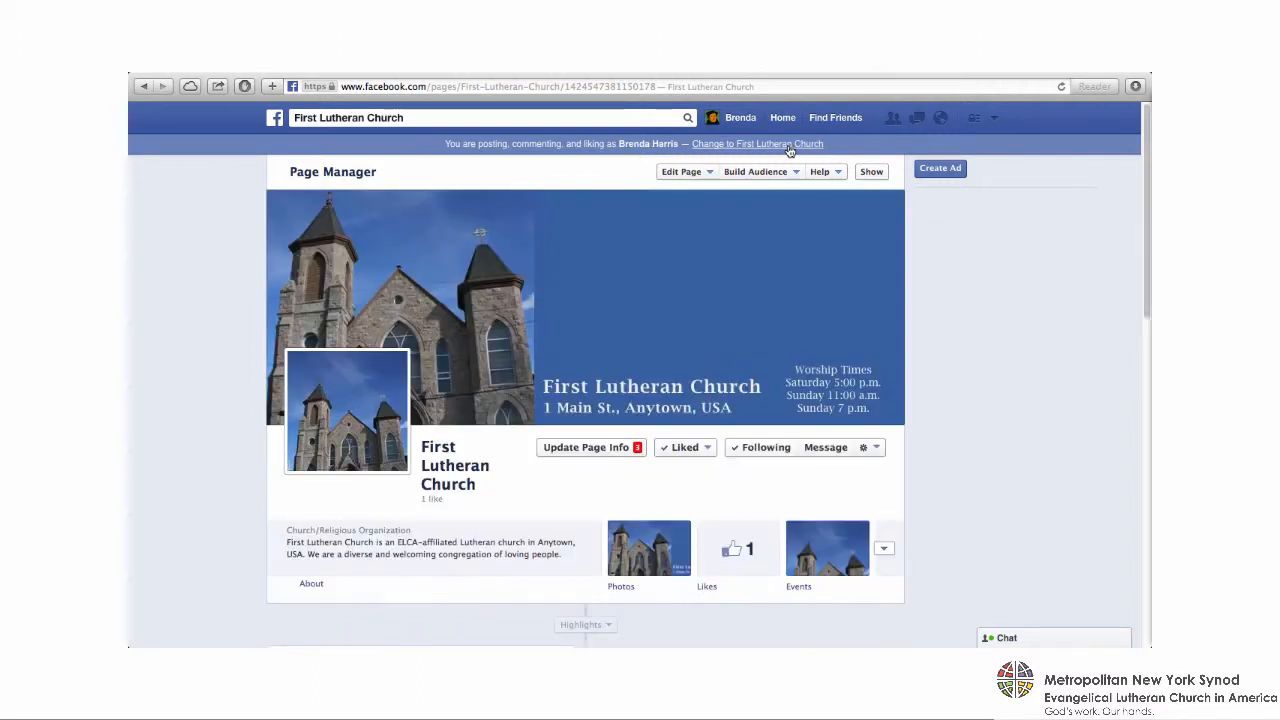
scroll(929, 323, "down", 5)
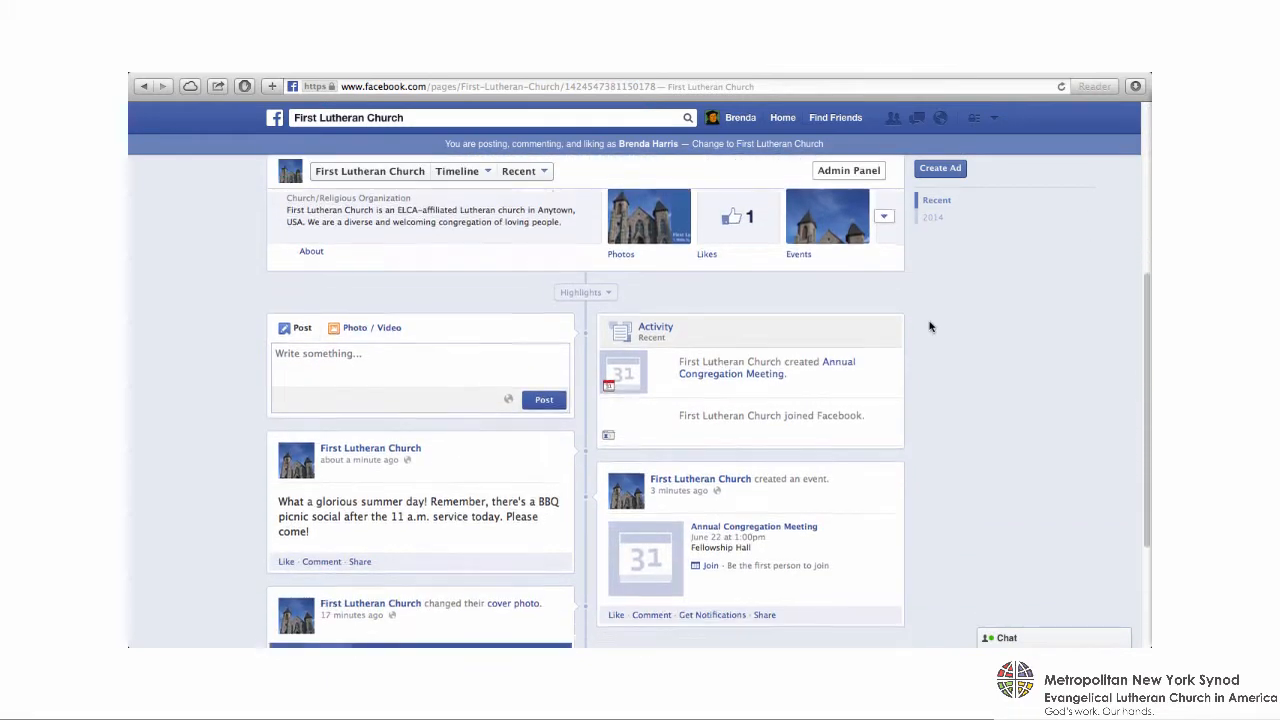
left_click(321, 533)
type("I know I'")
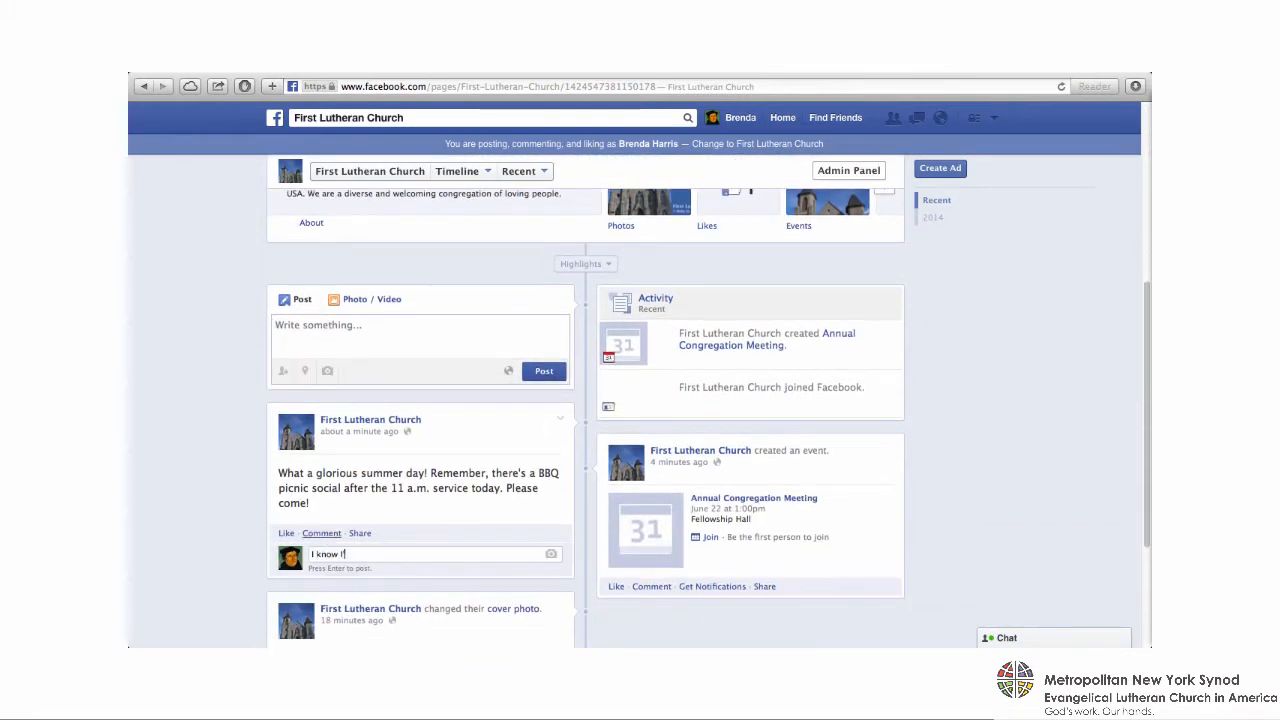
type("ll be there! Hope to")
type("see you there too!")
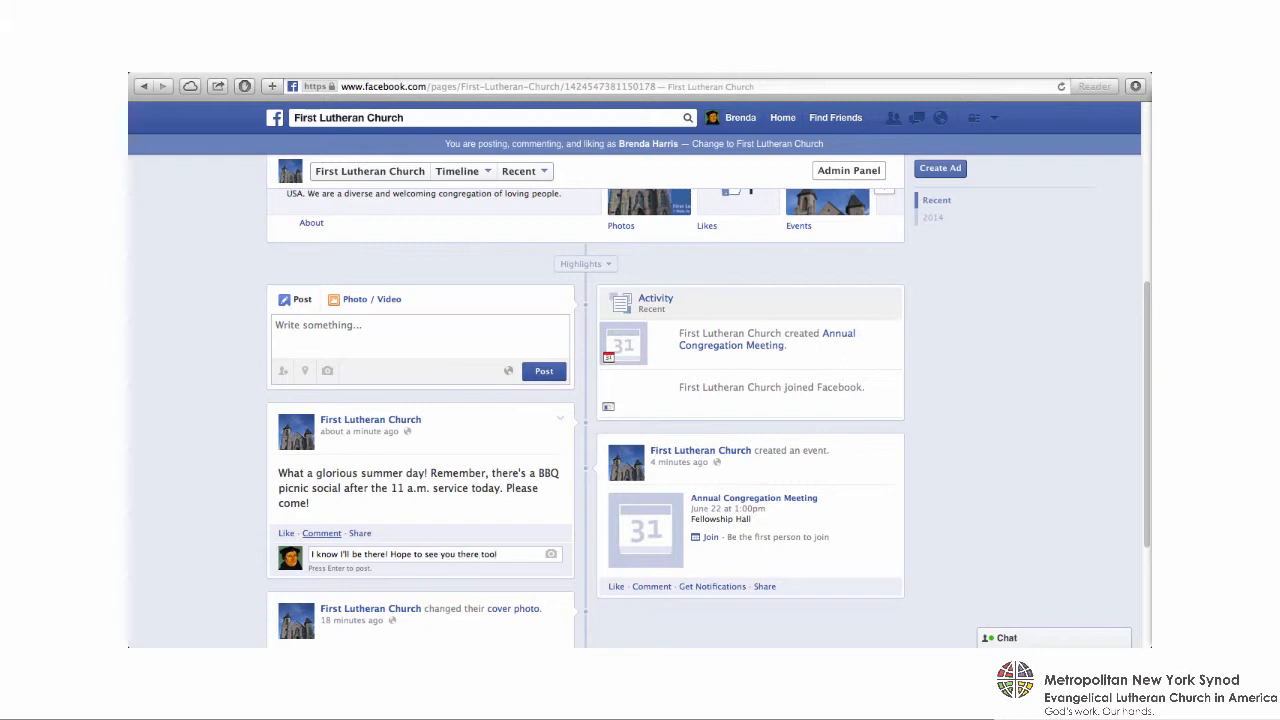
key("Return")
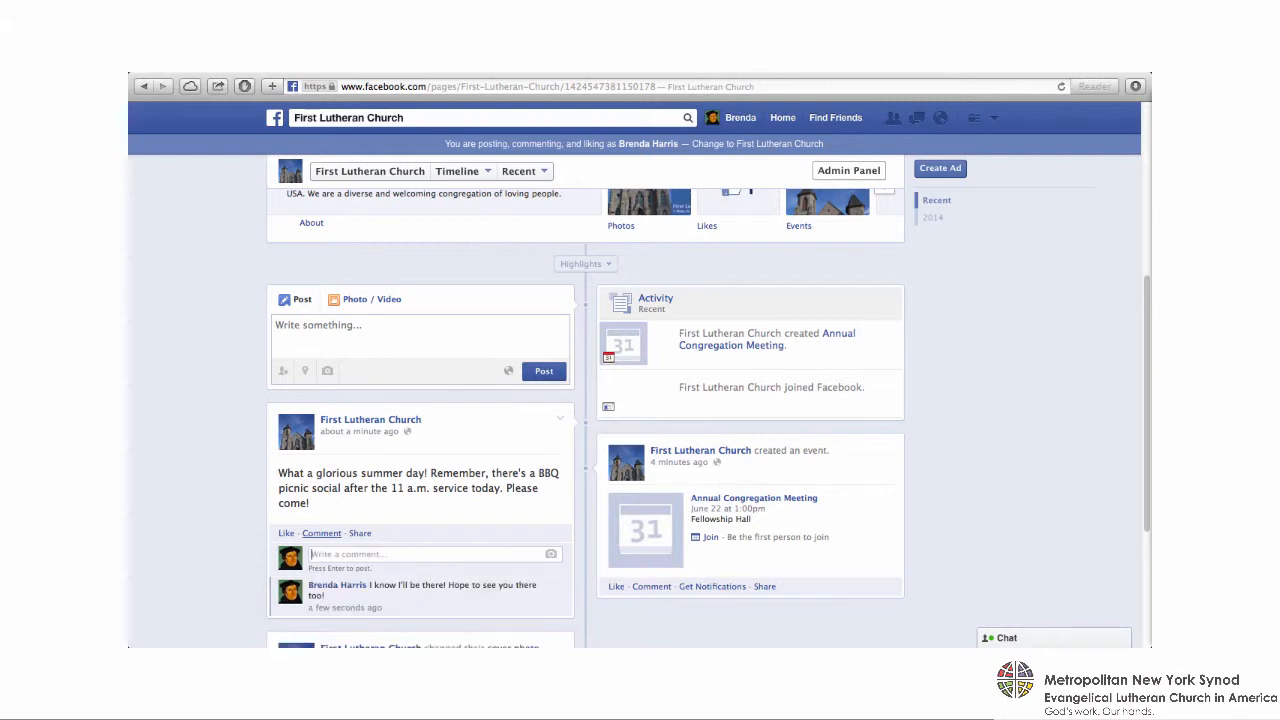